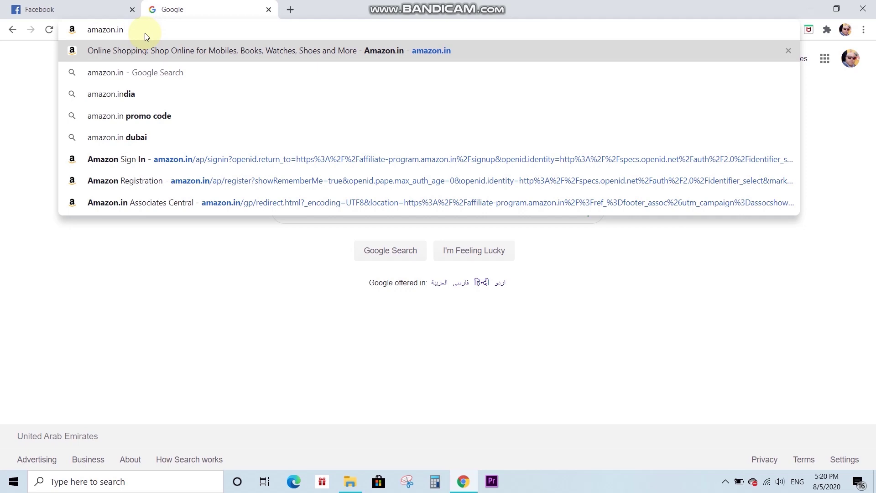
- Load amazon.in and follow the footer's Become an Affiliate link to the Associates programme
{"action": "key", "text": "Return"}
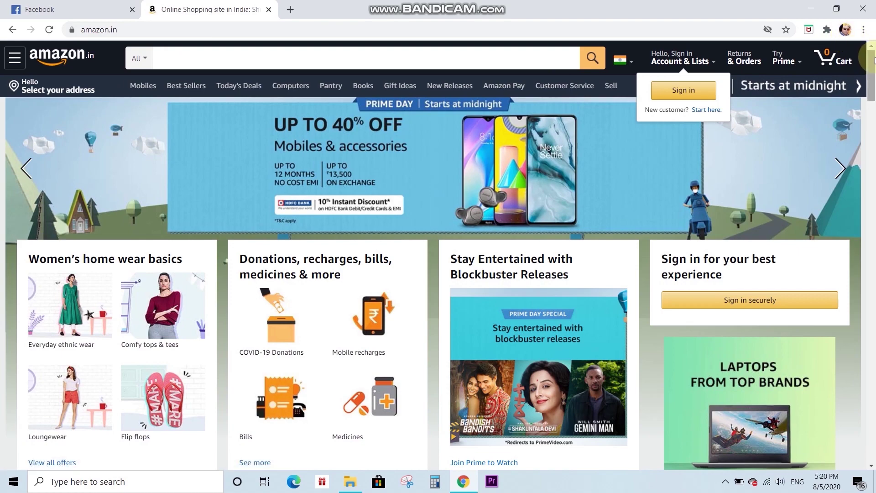
{"action": "left_click_drag", "start_coordinate": [871, 68], "coordinate": [870, 440]}
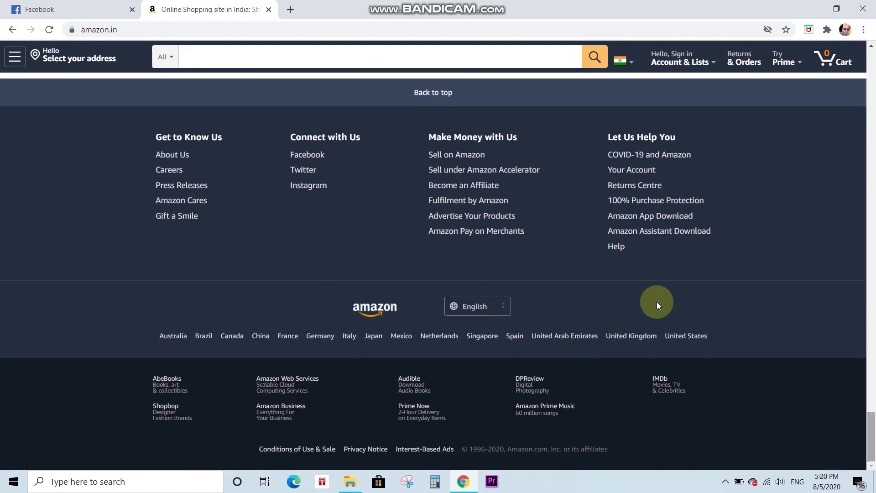
{"action": "left_click", "coordinate": [457, 186]}
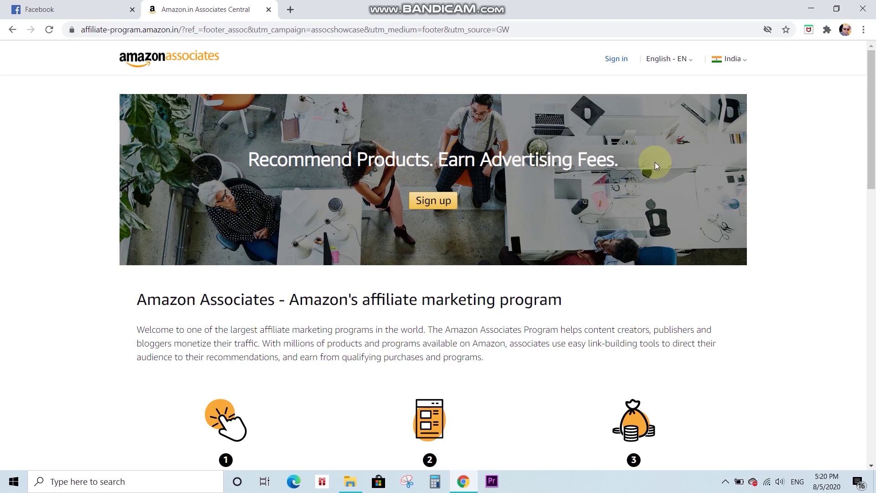
- Start Associates sign-up by creating a new Amazon account and entering your full name
{"action": "left_click", "coordinate": [426, 204]}
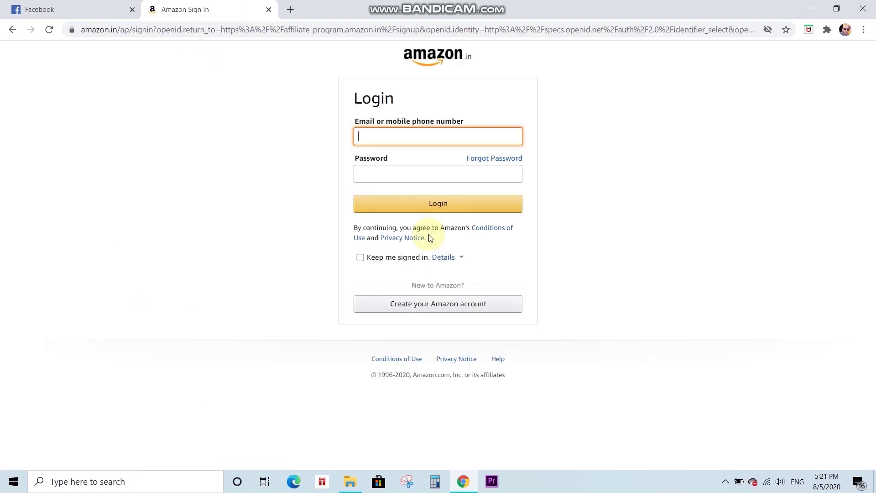
{"action": "left_click", "coordinate": [426, 309]}
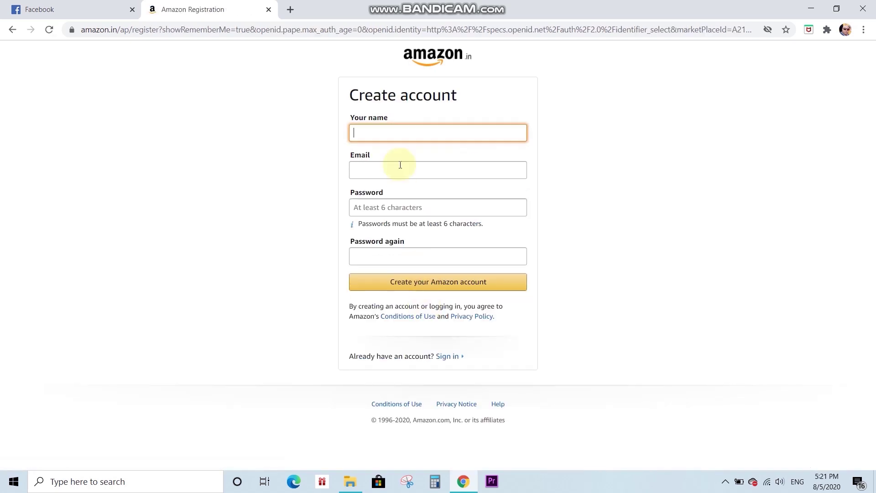
{"action": "type", "text": "Ranjan"}
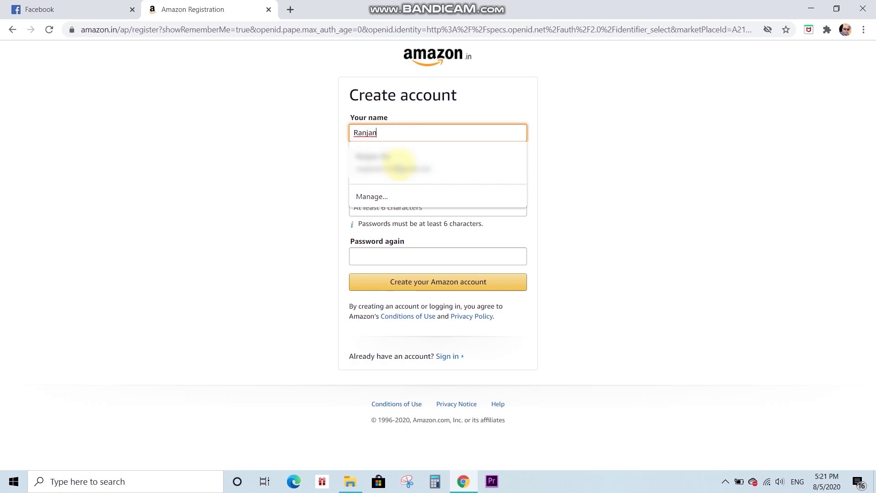
{"action": "left_click", "coordinate": [263, 186]}
{"action": "left_click", "coordinate": [435, 132]}
{"action": "type", "text": "De"}
{"action": "key", "text": "Tab"}
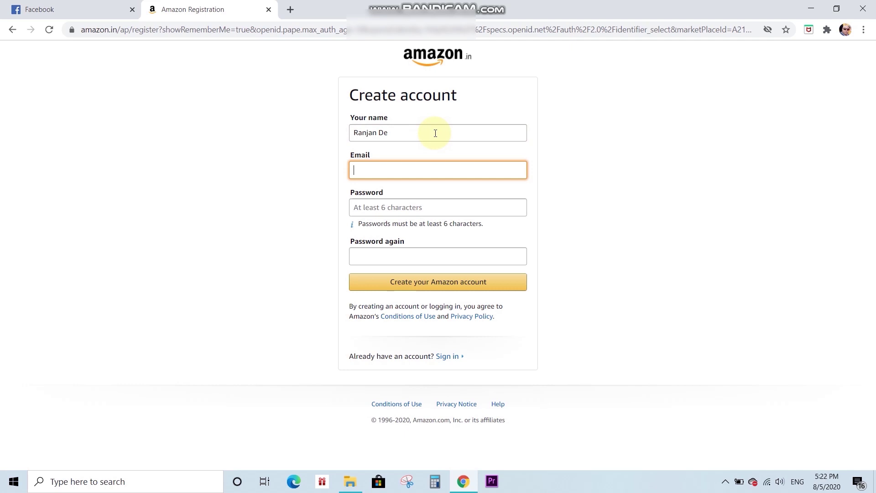
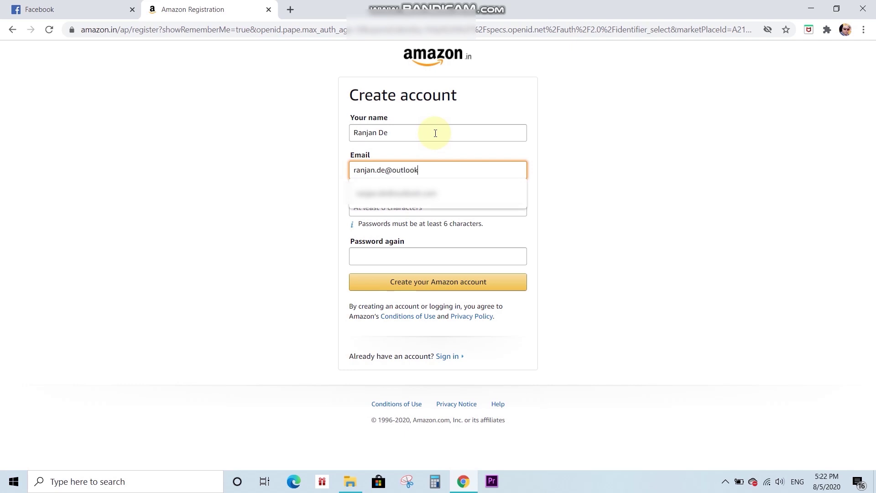
- Enter the Outlook e-mail address and the password twice, then submit the registration
{"action": "key", "text": "Down"}
{"action": "key", "text": "Return"}
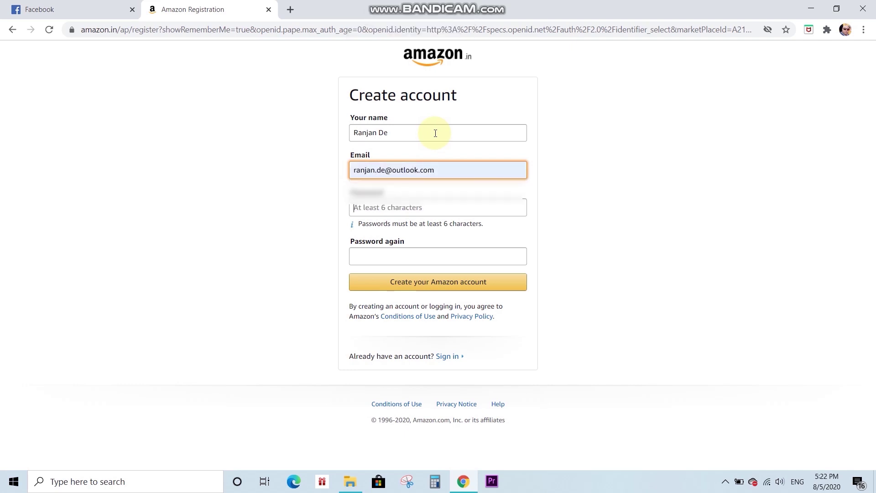
{"action": "key", "text": "Tab"}
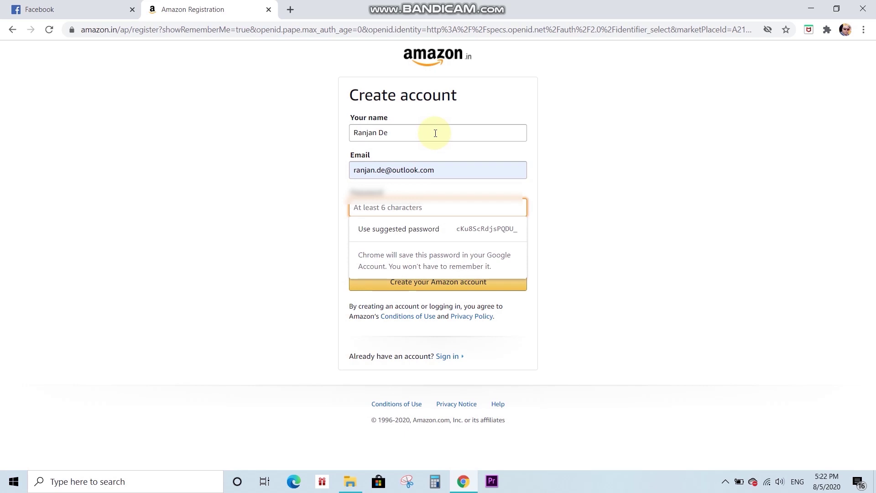
{"action": "type", "text": "***********"}
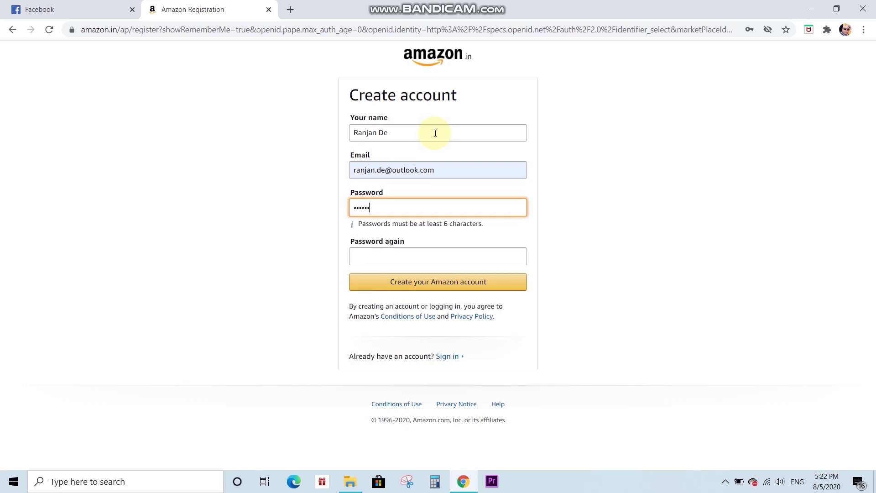
{"action": "type", "text": "*****"}
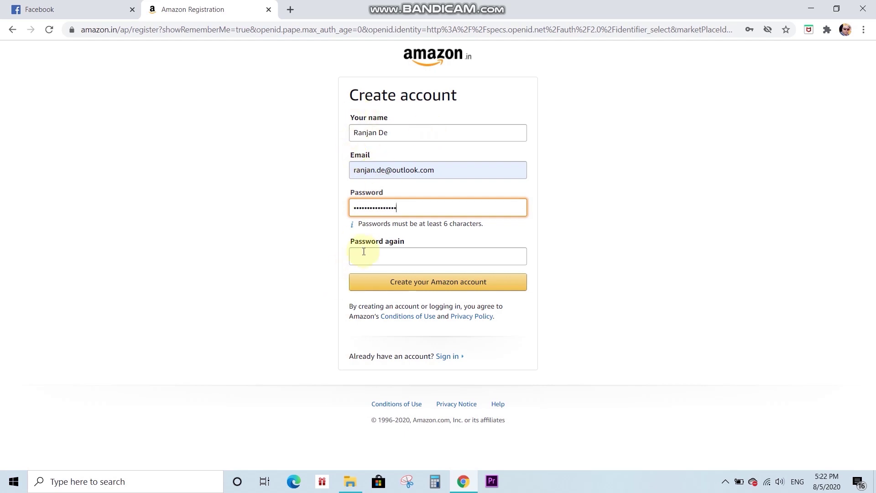
{"action": "left_click", "coordinate": [363, 254]}
{"action": "type", "text": "****"}
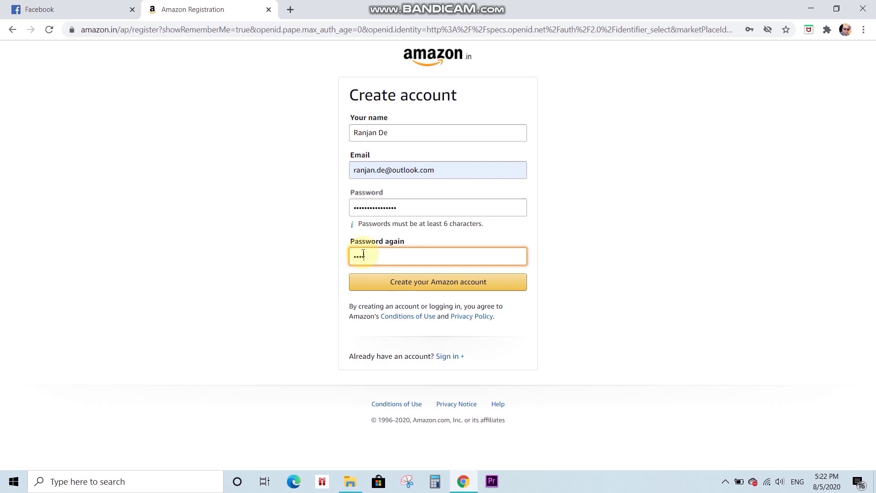
{"action": "type", "text": "***********"}
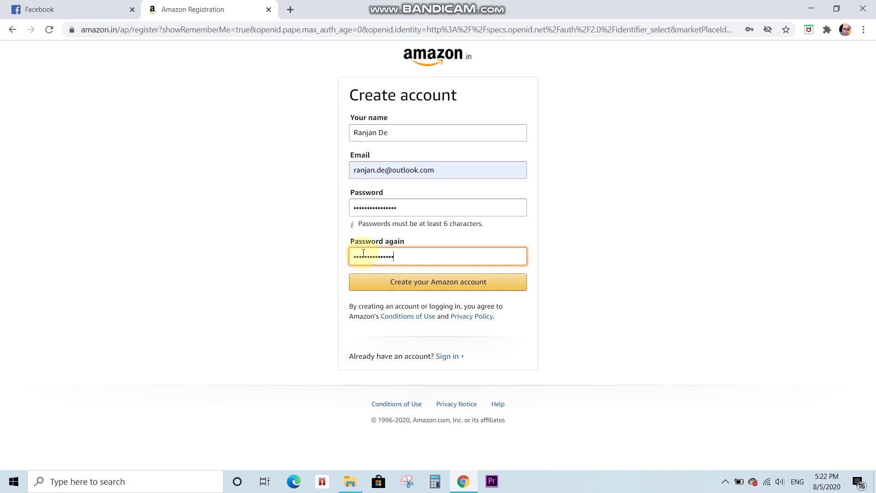
{"action": "left_click", "coordinate": [437, 288]}
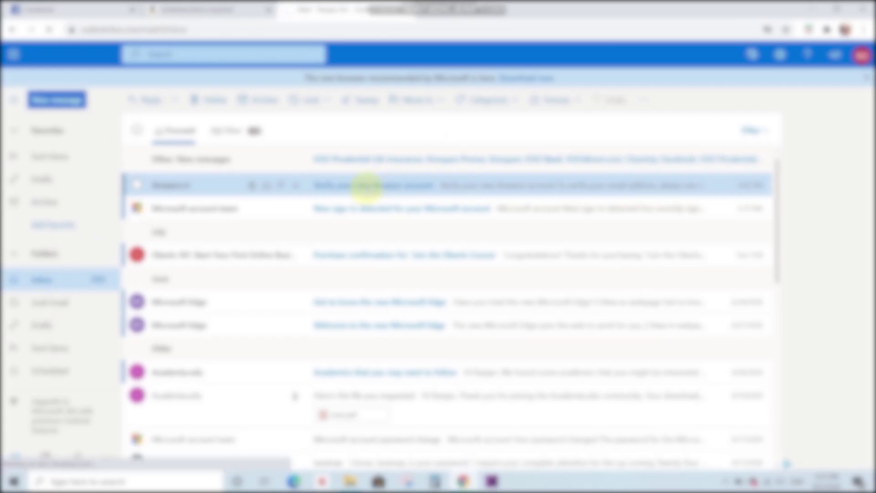
- Copy the one-time password from Amazon's verification e-mail and return to the Amazon tab
{"action": "left_click", "coordinate": [371, 181]}
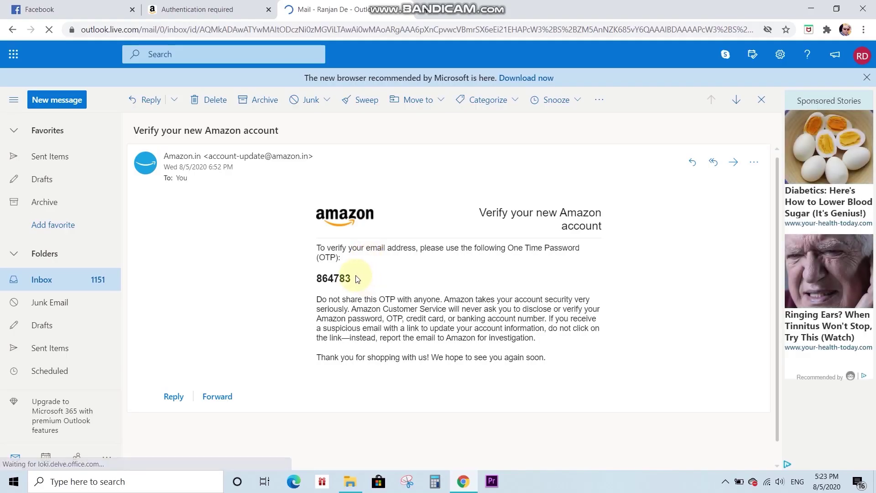
{"action": "left_click", "coordinate": [356, 279]}
{"action": "left_click_drag", "start_coordinate": [356, 279], "coordinate": [317, 284]}
{"action": "key", "text": "ctrl+c"}
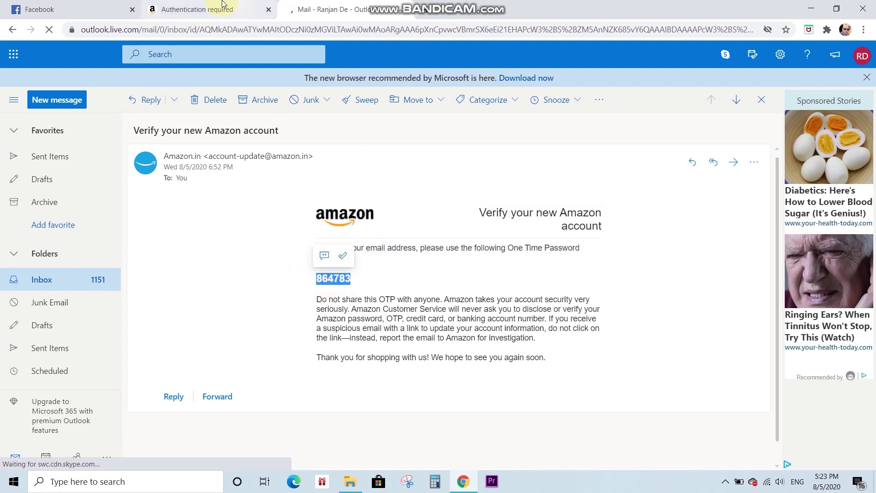
{"action": "left_click", "coordinate": [218, 6]}
- Paste the copied one-time password into Enter OTP and create the Amazon account
{"action": "left_click", "coordinate": [378, 188]}
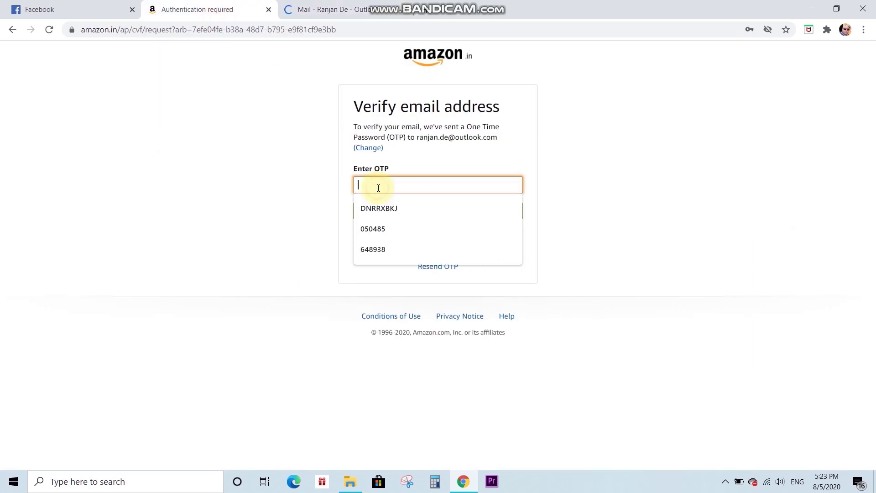
{"action": "key", "text": "ctrl+v"}
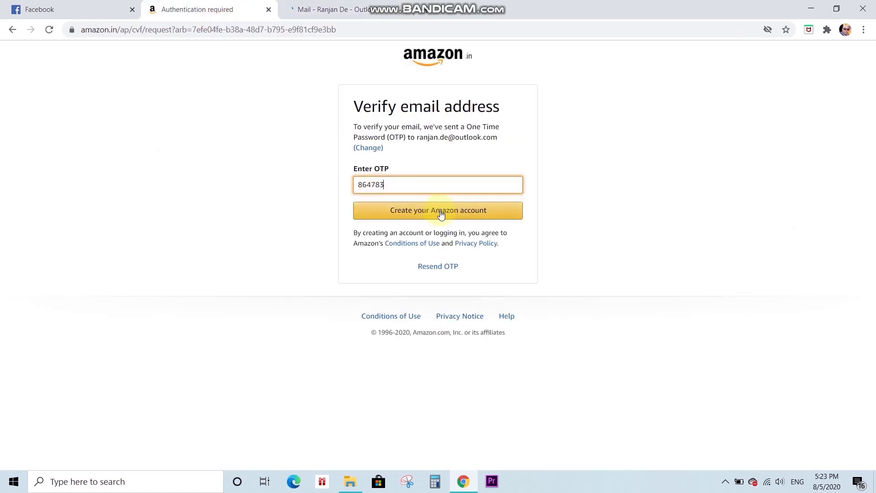
{"action": "left_click", "coordinate": [440, 215]}
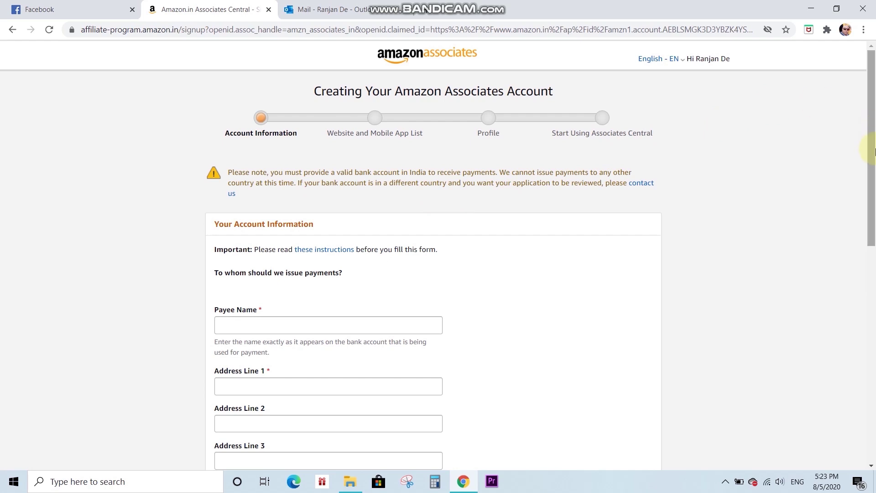
- Fill in the payee name, address lines, city, state and postal code
{"action": "left_click_drag", "start_coordinate": [873, 135], "coordinate": [874, 183]}
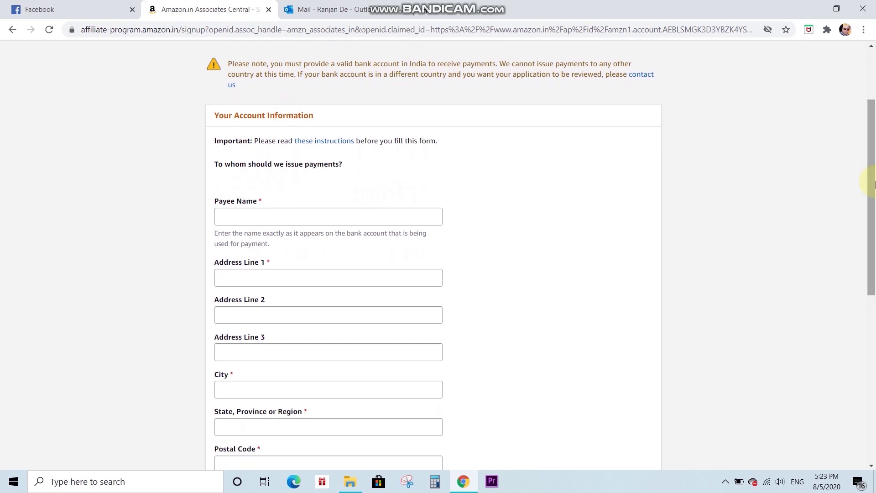
{"action": "left_click", "coordinate": [248, 216]}
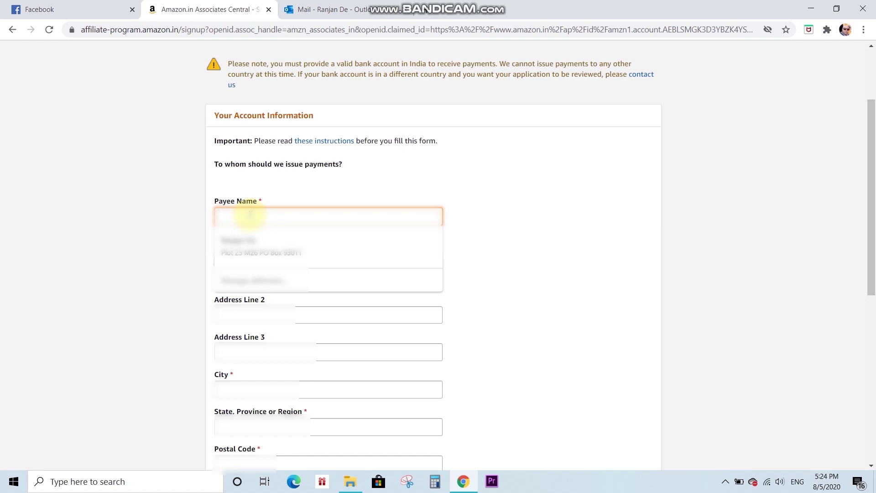
{"action": "left_click", "coordinate": [113, 203]}
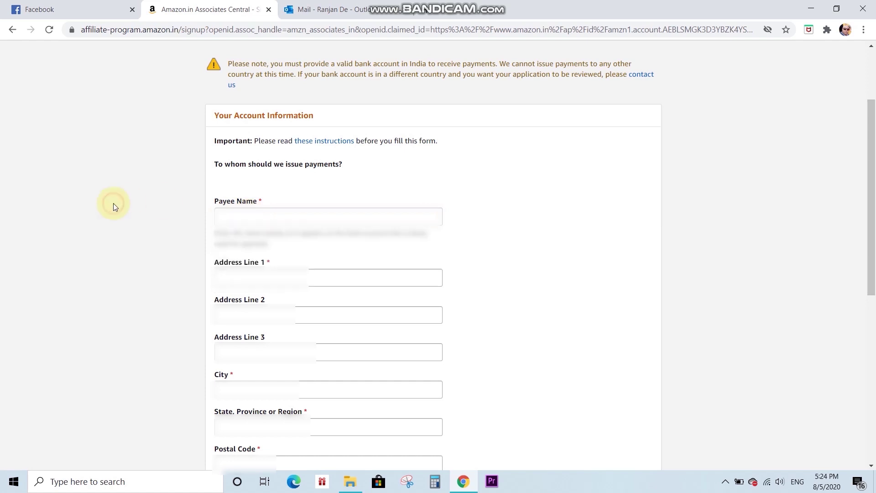
{"action": "left_click", "coordinate": [223, 217]}
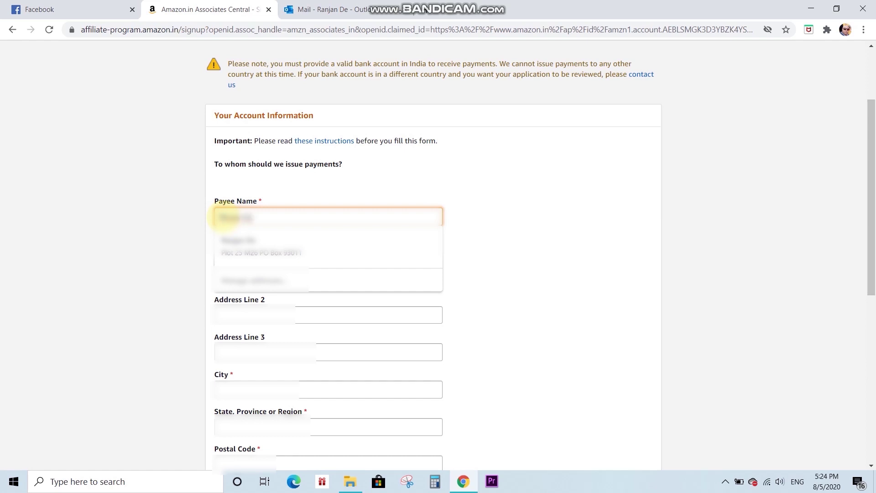
{"action": "key", "text": "Tab"}
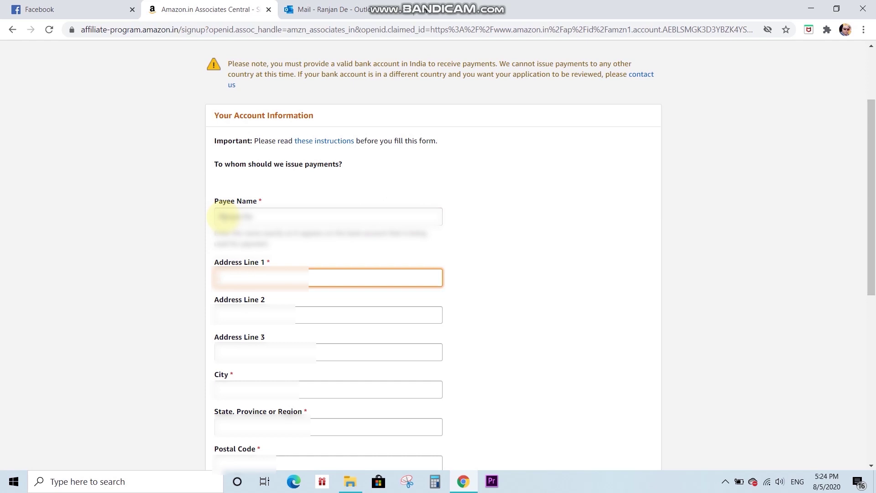
{"action": "left_click", "coordinate": [244, 313]}
{"action": "left_click", "coordinate": [231, 387]}
{"action": "type", "text": "Kolkata"}
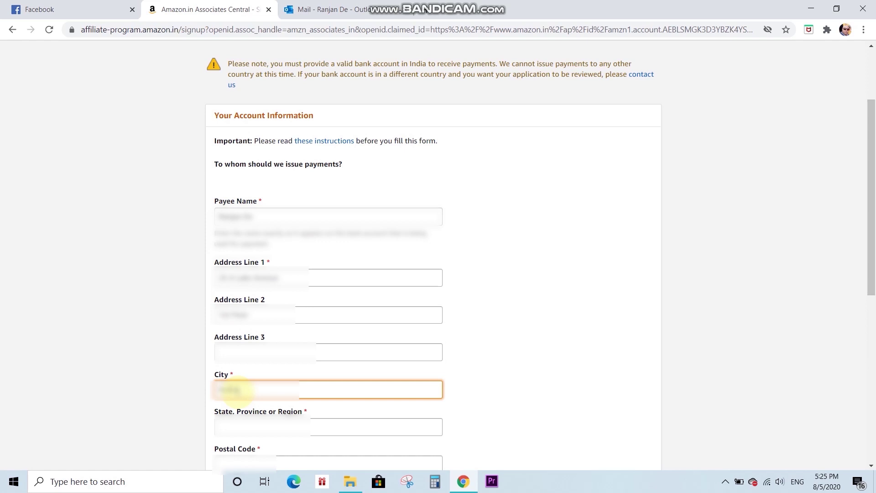
{"action": "key", "text": "Tab"}
{"action": "type", "text": "West Bengal"}
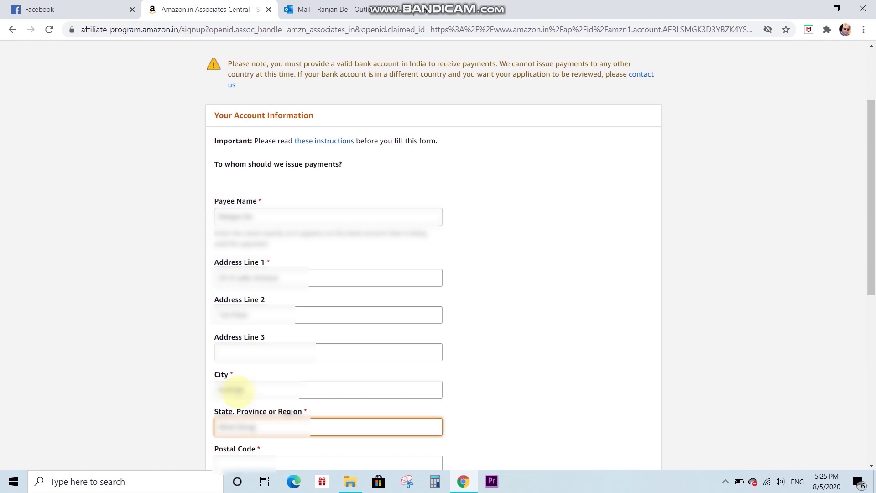
{"action": "key", "text": "Tab"}
{"action": "type", "text": "700001"}
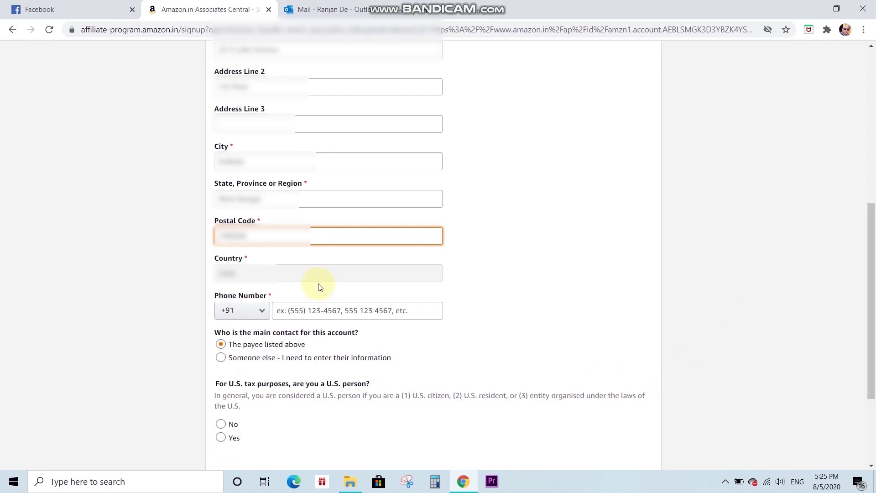
- Enter the phone number, answer No to the U.S. person question, and continue
{"action": "left_click", "coordinate": [299, 314]}
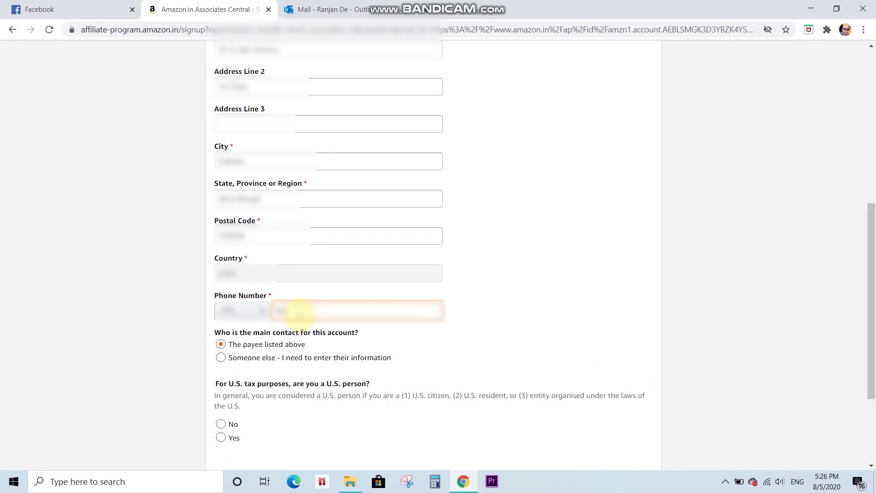
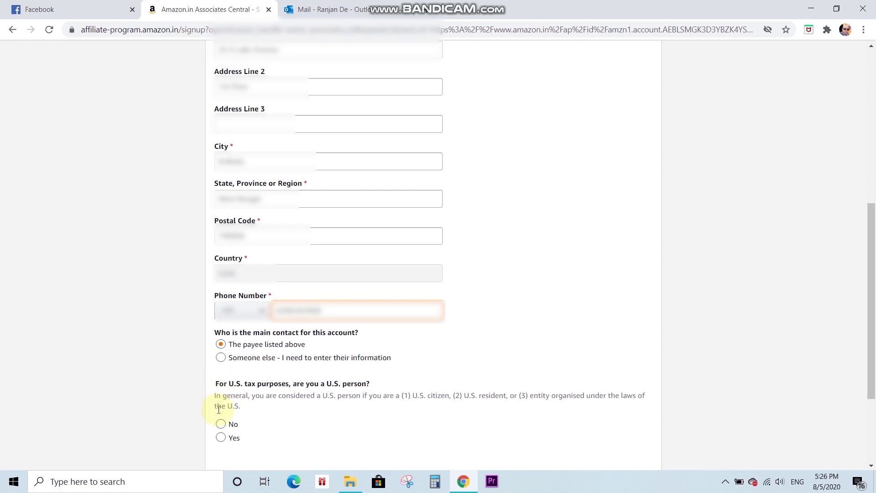
{"action": "left_click", "coordinate": [220, 424]}
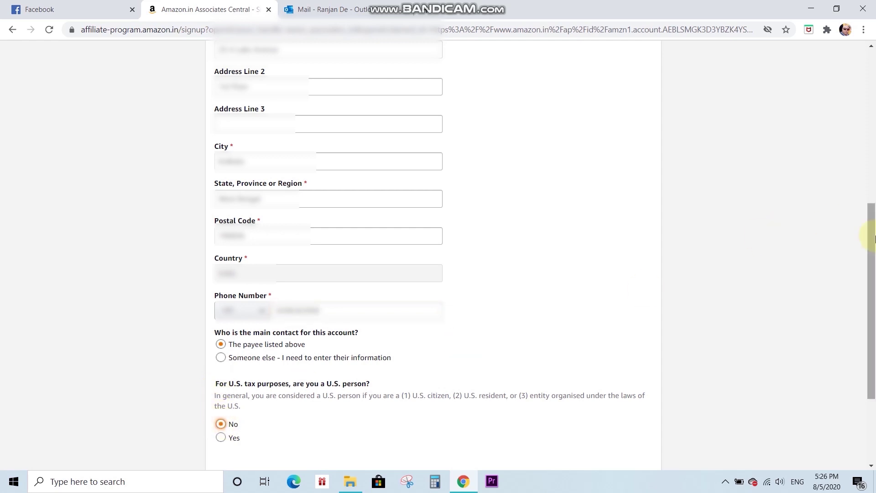
{"action": "left_click_drag", "start_coordinate": [872, 233], "coordinate": [874, 339]}
{"action": "left_click", "coordinate": [652, 375]}
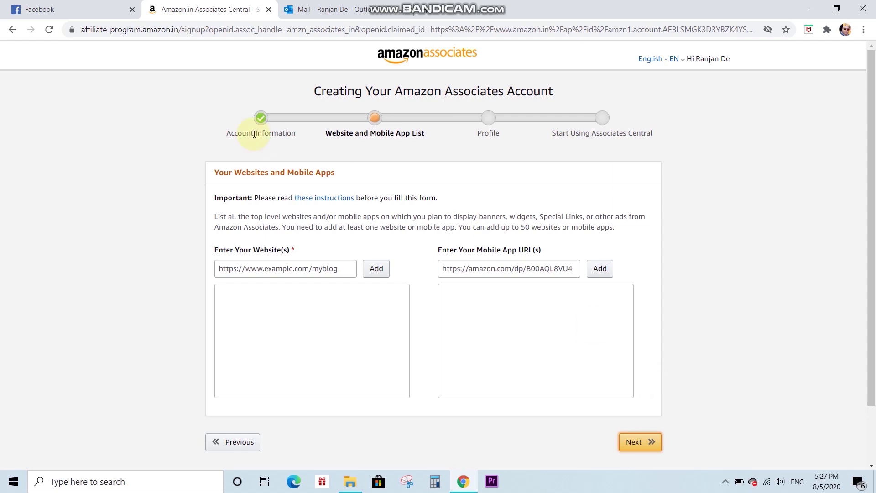
- Switch to the Facebook tab
{"action": "left_click", "coordinate": [35, 8]}
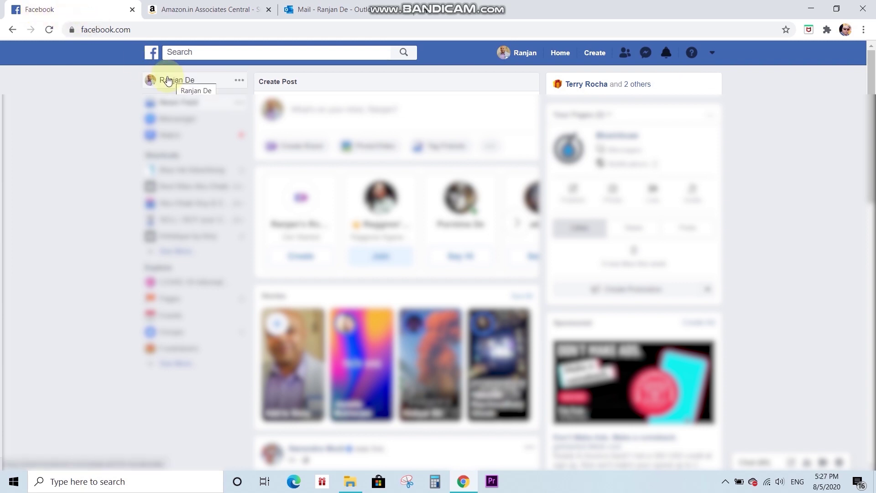
- Copy your Facebook profile URL and add it to the Associates website list
{"action": "left_click", "coordinate": [168, 80]}
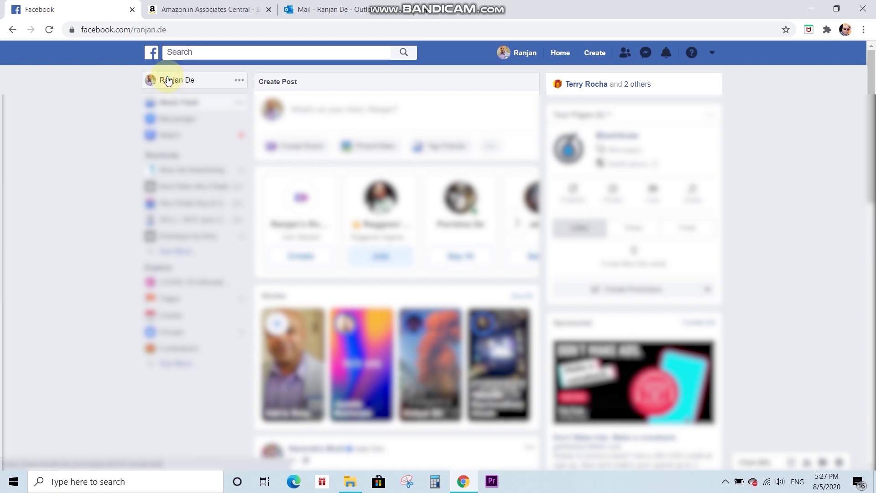
{"action": "left_click_drag", "start_coordinate": [182, 30], "coordinate": [77, 29]}
{"action": "key", "text": "ctrl+c"}
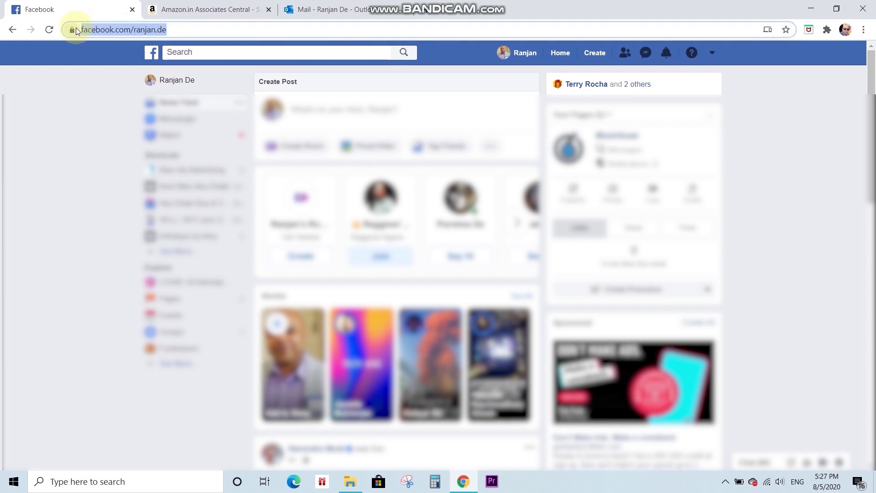
{"action": "left_click", "coordinate": [207, 9]}
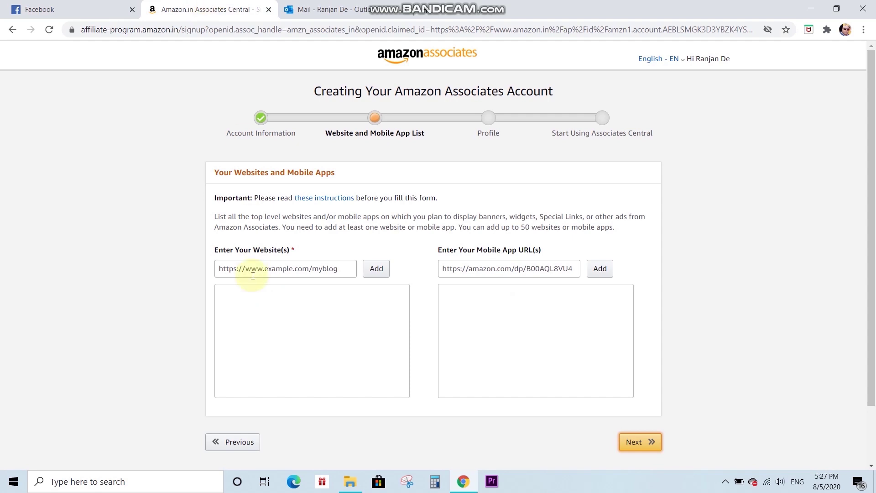
{"action": "left_click", "coordinate": [237, 268]}
{"action": "key", "text": "ctrl+v"}
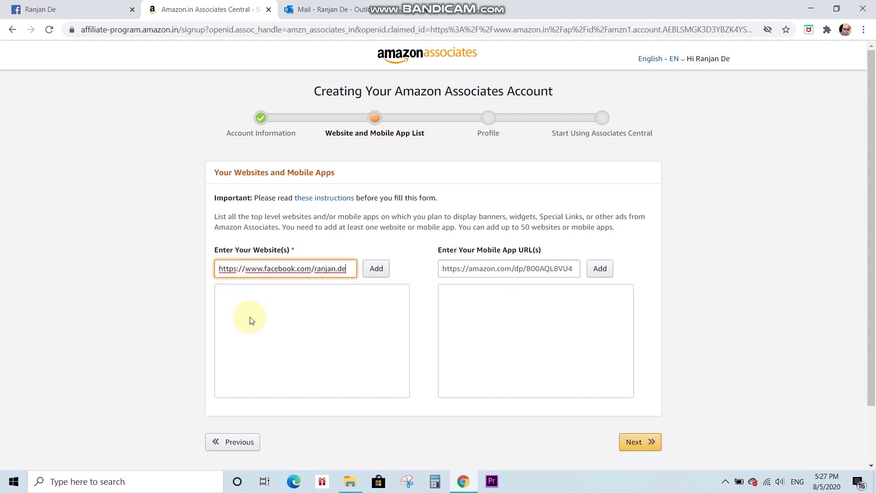
{"action": "left_click", "coordinate": [375, 270]}
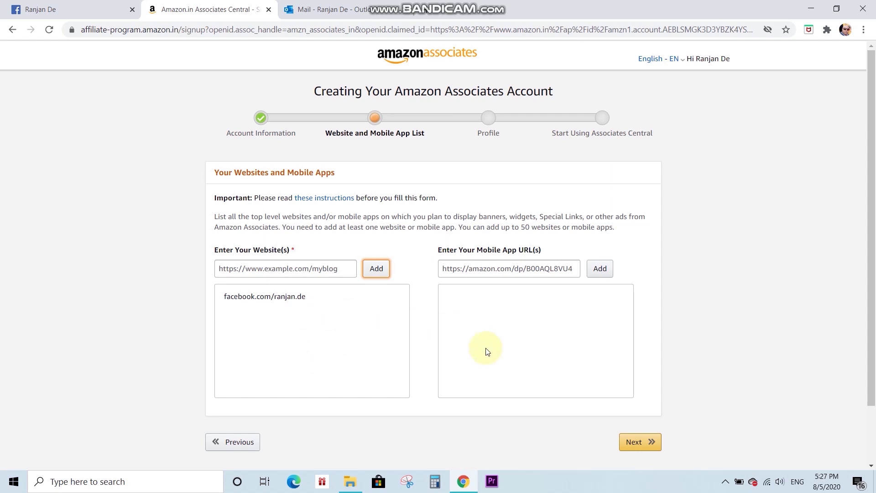
{"action": "mouse_move", "coordinate": [311, 304]}
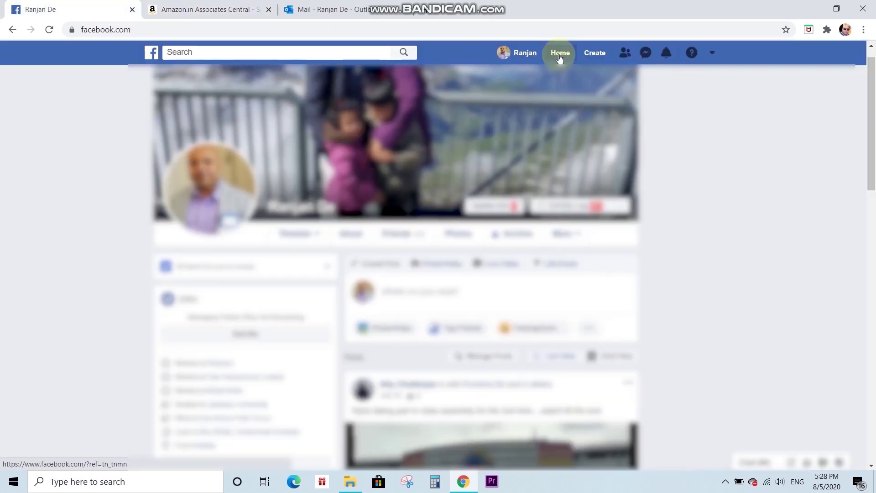
- Browse the Facebook news feed and expand the full Shortcuts list
{"action": "left_click", "coordinate": [560, 55]}
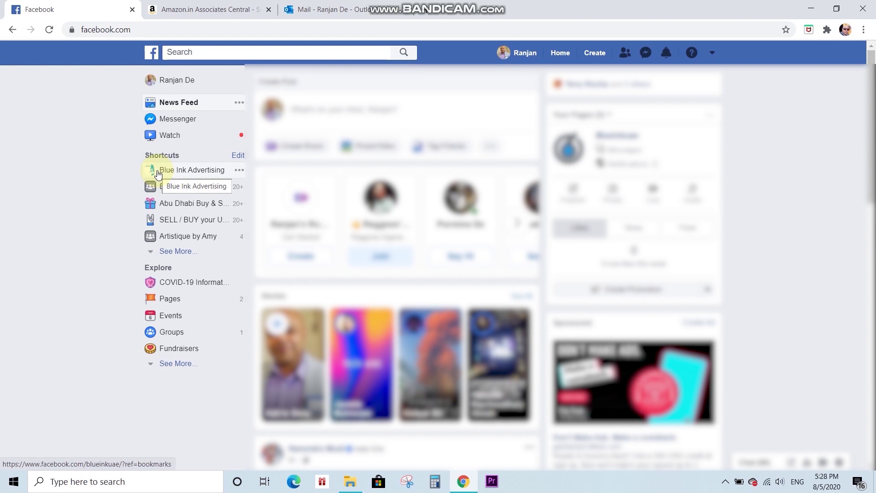
{"action": "left_click", "coordinate": [151, 251]}
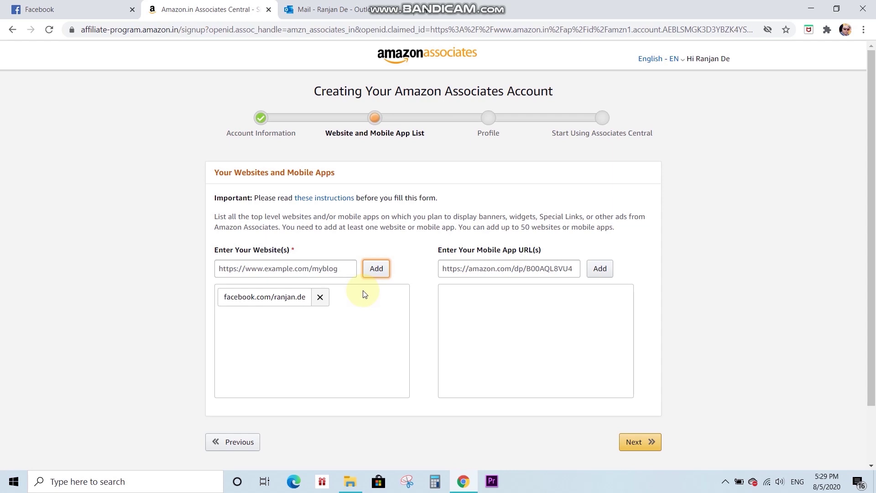
- Advance to the Profile step and paste 'Onlinedeals' as the preferred Store ID
{"action": "left_click", "coordinate": [649, 445]}
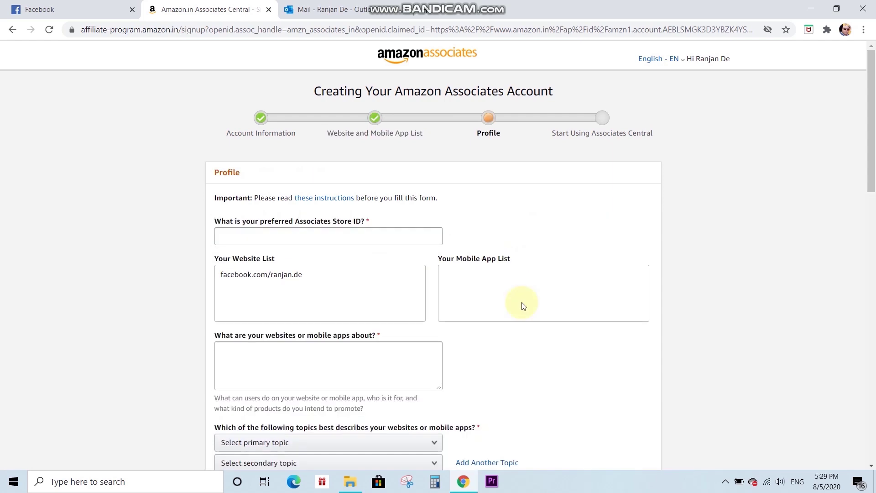
{"action": "left_click", "coordinate": [261, 238]}
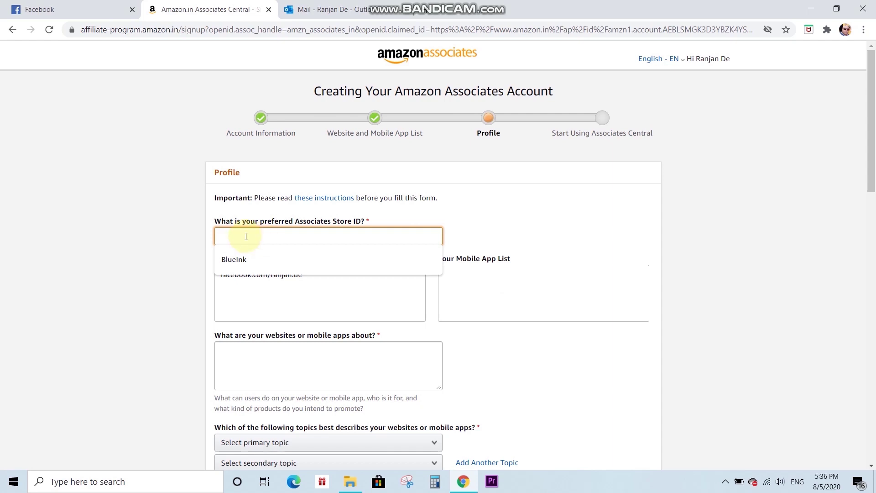
{"action": "type", "text": "Onlinedeals"}
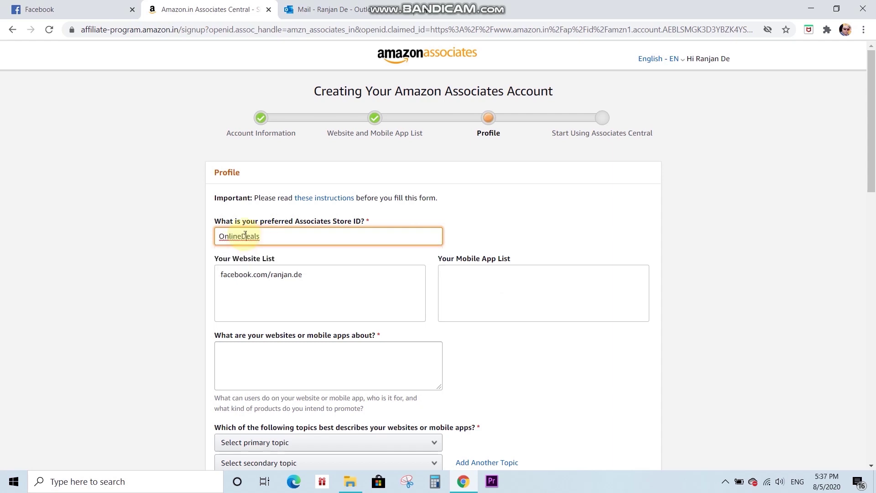
{"action": "left_click", "coordinate": [246, 236]}
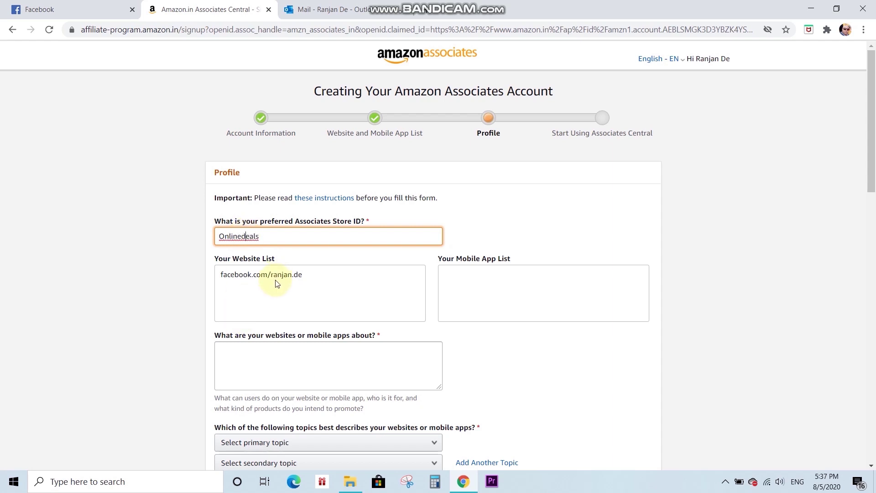
{"action": "left_click_drag", "start_coordinate": [870, 153], "coordinate": [874, 199]}
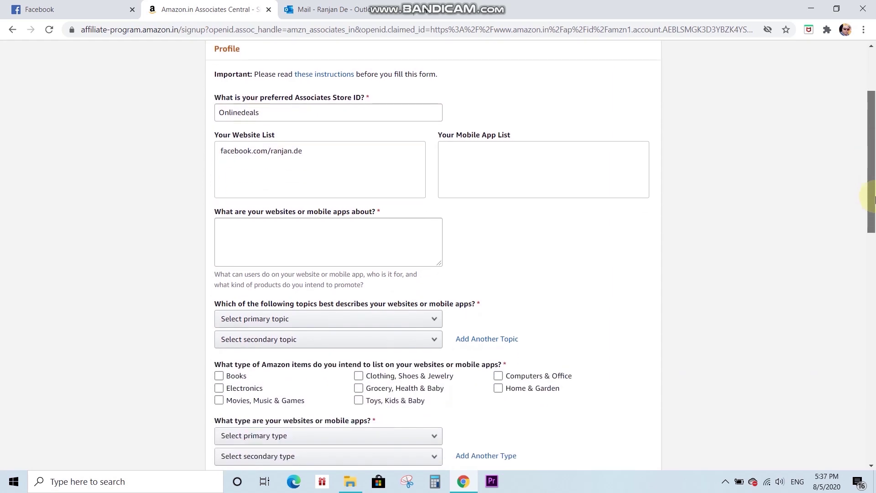
- Describe the website as 'Social Networking Site' in the description box
{"action": "left_click", "coordinate": [269, 250]}
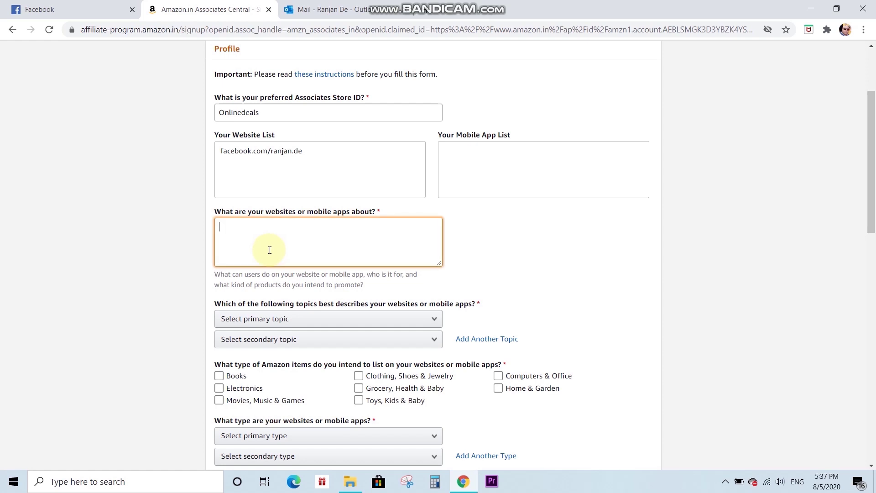
{"action": "type", "text": "Social Networking Site"}
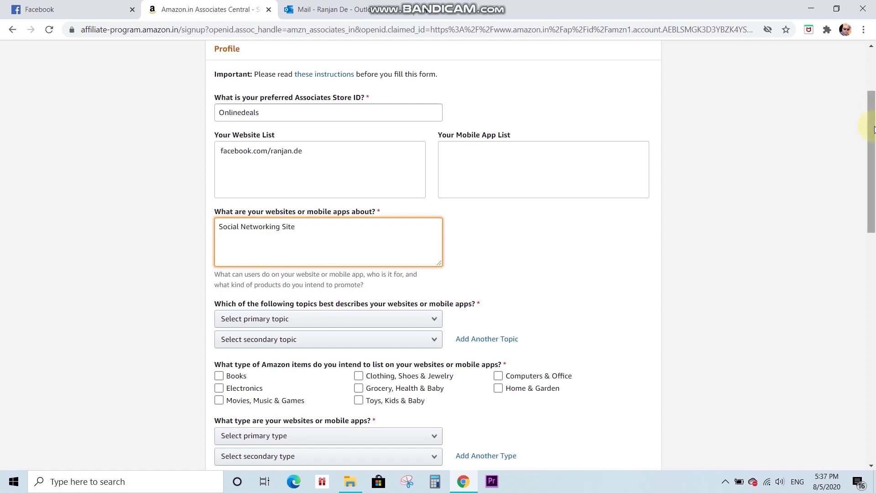
{"action": "left_click_drag", "start_coordinate": [871, 129], "coordinate": [874, 155]}
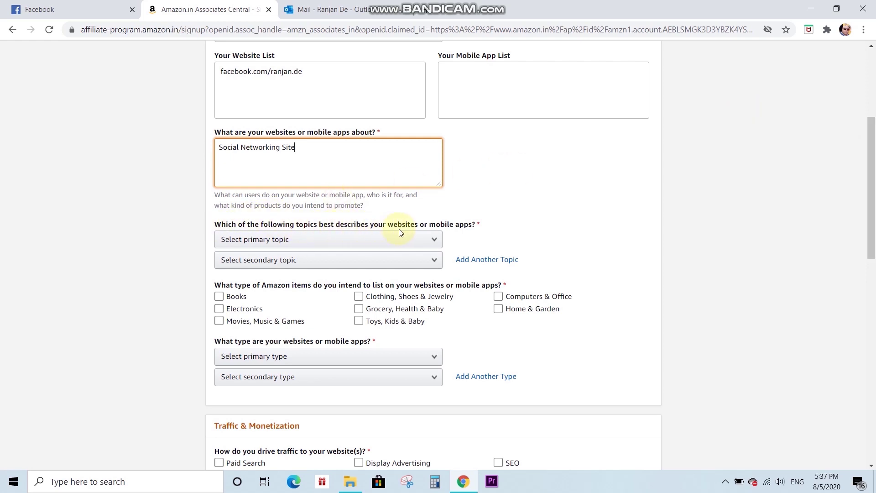
- Choose Social Networking Site as both the primary and secondary topic
{"action": "left_click", "coordinate": [435, 242]}
{"action": "left_click_drag", "start_coordinate": [447, 306], "coordinate": [459, 376]}
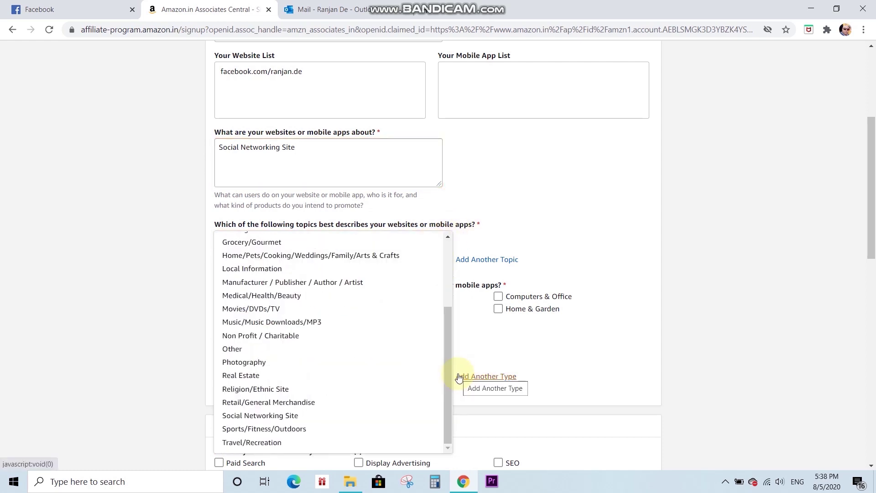
{"action": "left_click", "coordinate": [281, 417]}
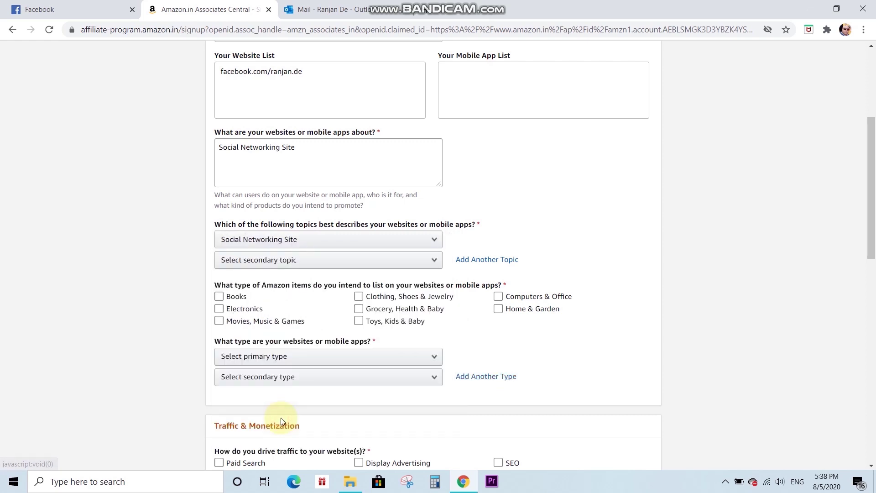
{"action": "left_click", "coordinate": [420, 264]}
{"action": "left_click_drag", "start_coordinate": [448, 127], "coordinate": [469, 228]}
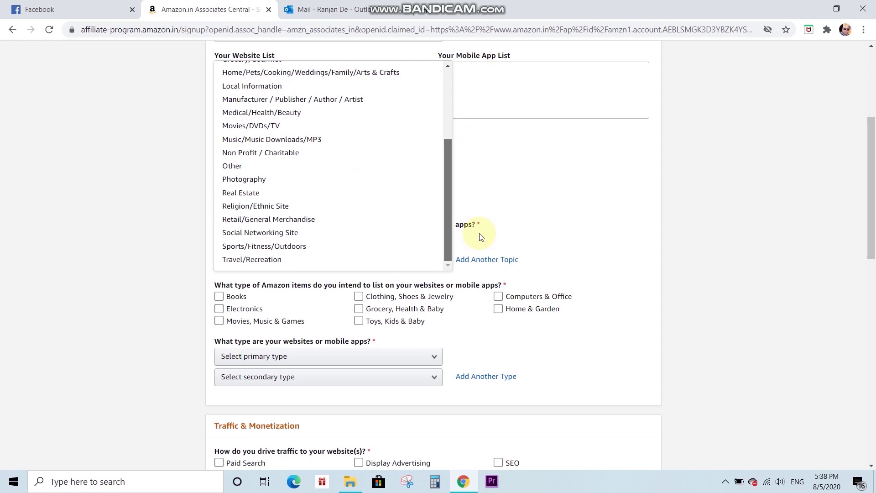
{"action": "left_click", "coordinate": [269, 234]}
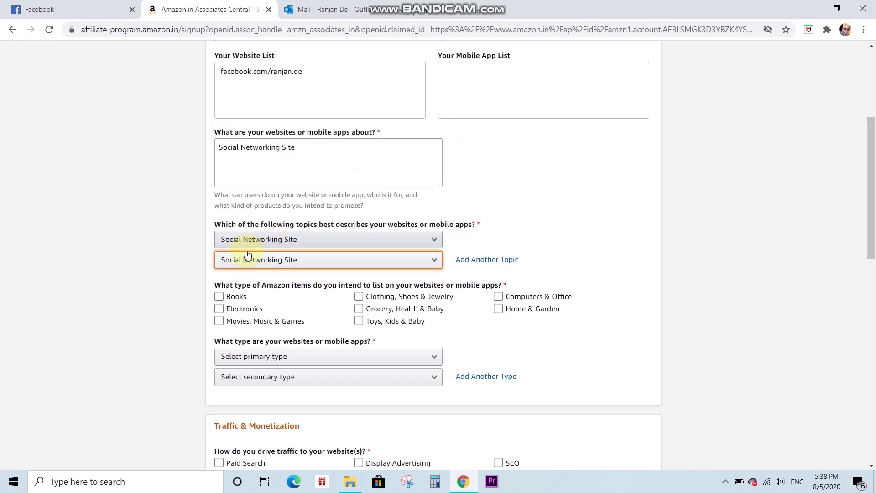
- Tick the Books, Electronics, Clothing, Grocery and Toys item categories
{"action": "left_click", "coordinate": [537, 296]}
{"action": "left_click", "coordinate": [537, 297]}
{"action": "left_click", "coordinate": [219, 296]}
{"action": "left_click", "coordinate": [517, 297]}
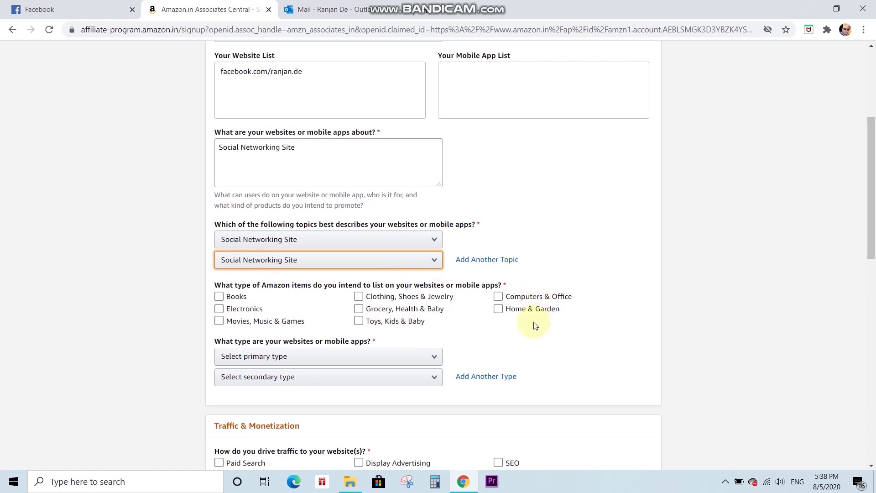
{"action": "left_click", "coordinate": [344, 324]}
{"action": "left_click", "coordinate": [363, 321]}
{"action": "left_click", "coordinate": [226, 311]}
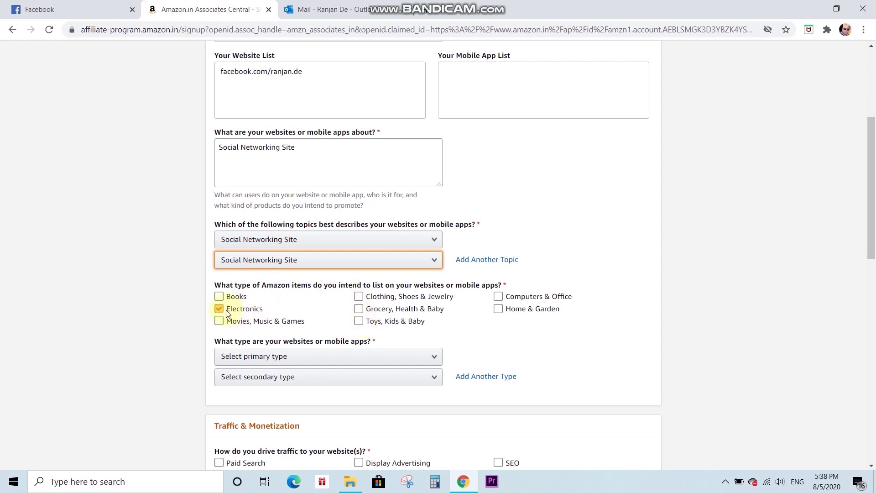
{"action": "left_click", "coordinate": [219, 296]}
{"action": "left_click", "coordinate": [218, 323]}
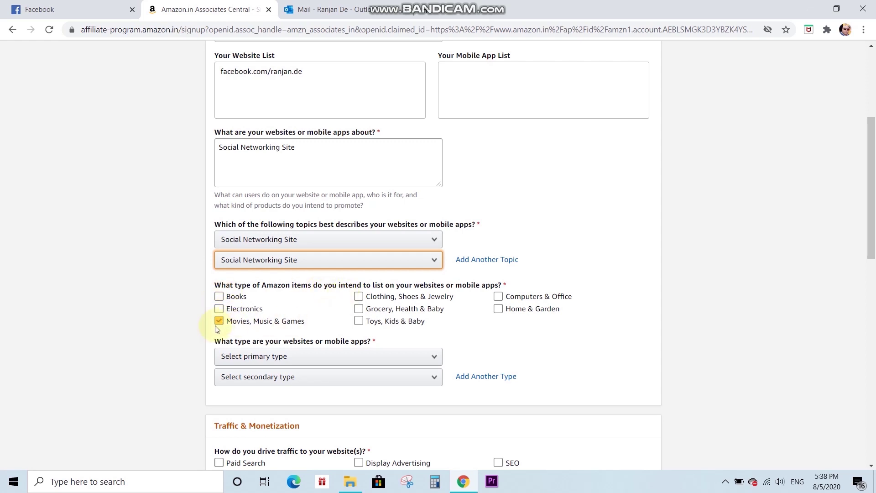
{"action": "left_click_drag", "start_coordinate": [359, 297], "coordinate": [360, 311]}
{"action": "left_click", "coordinate": [357, 322]}
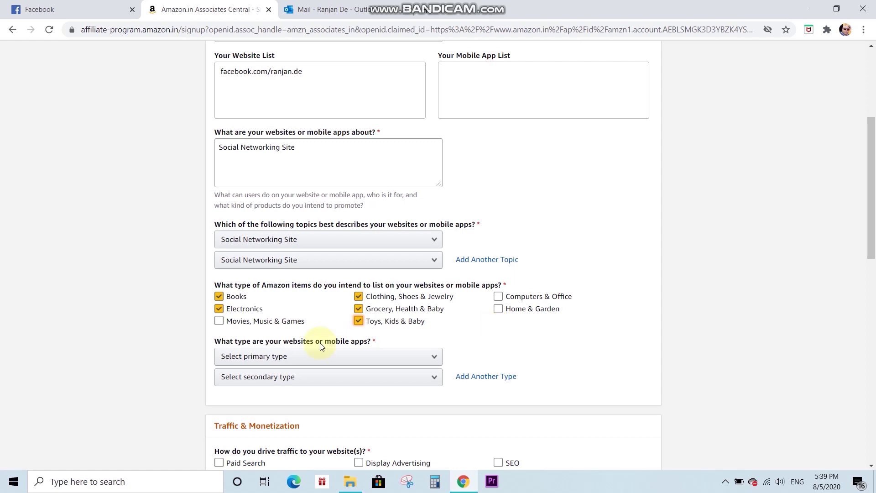
- Set both the primary and secondary website types to Other
{"action": "left_click", "coordinate": [361, 363]}
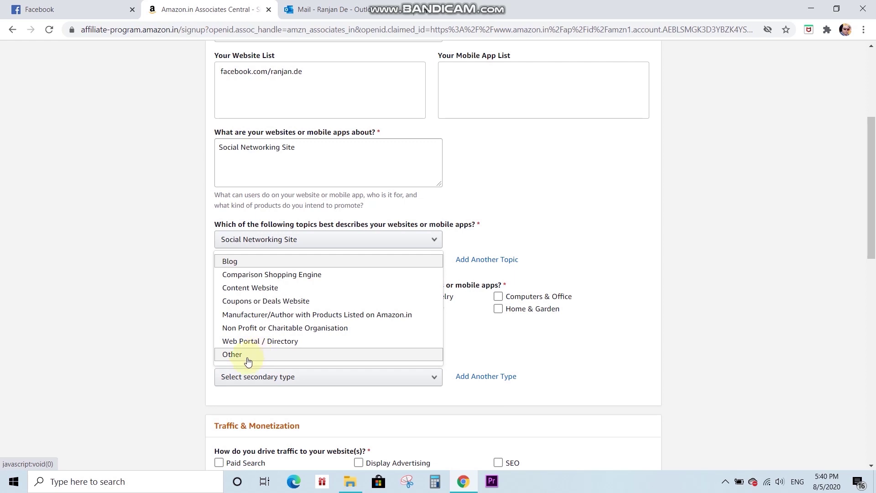
{"action": "left_click", "coordinate": [248, 355]}
{"action": "left_click", "coordinate": [285, 382]}
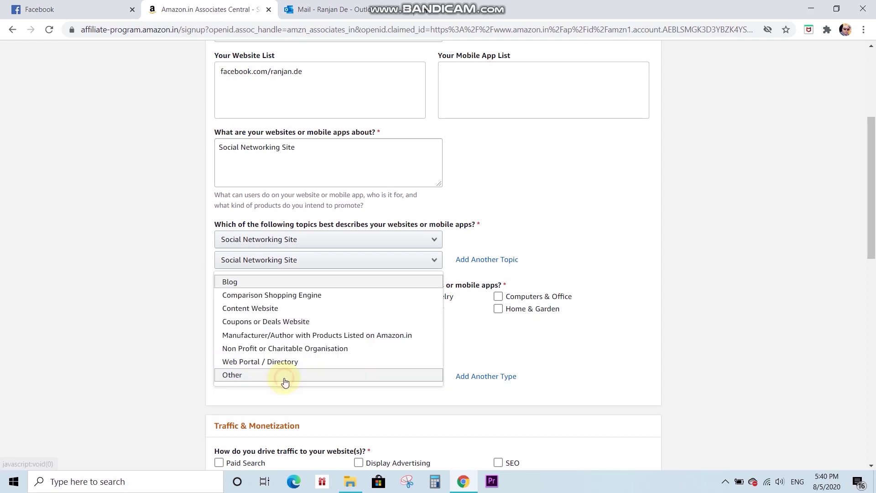
{"action": "left_click", "coordinate": [243, 377]}
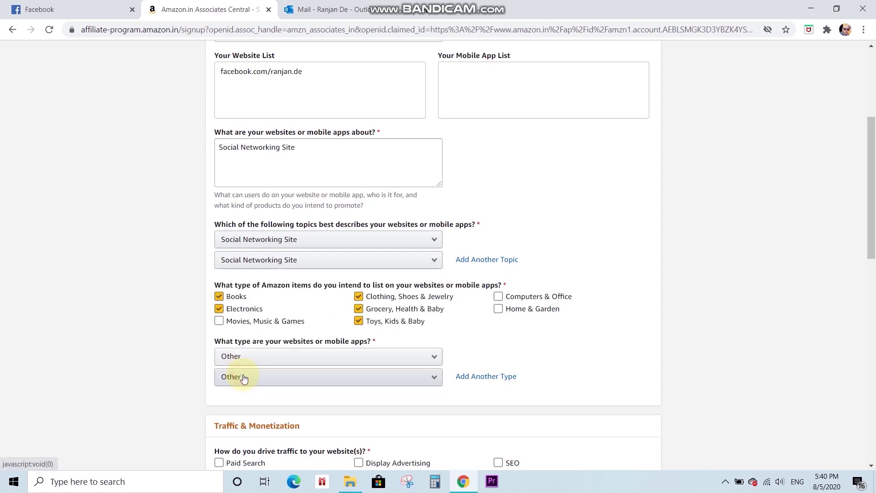
{"action": "left_click_drag", "start_coordinate": [870, 211], "coordinate": [870, 288]}
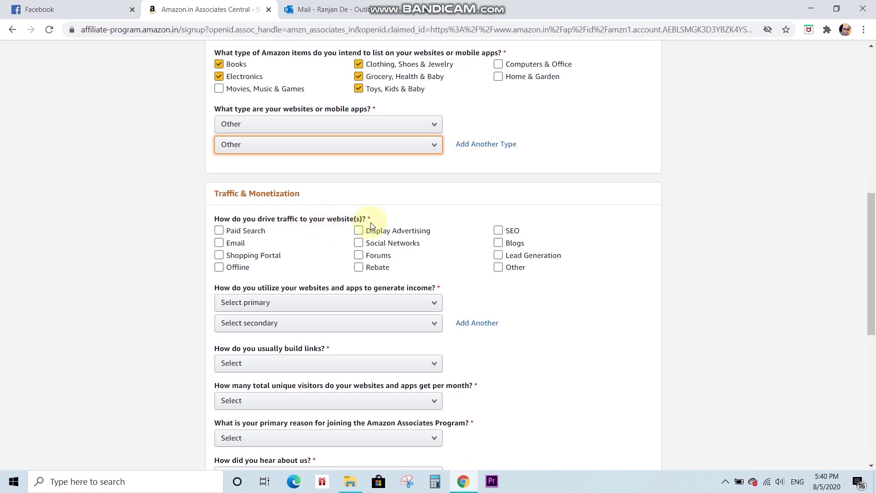
- Choose Social Networks as traffic source and Other Affiliate Programs for both income methods
{"action": "left_click", "coordinate": [497, 267]}
{"action": "left_click", "coordinate": [368, 257]}
{"action": "left_click", "coordinate": [359, 242]}
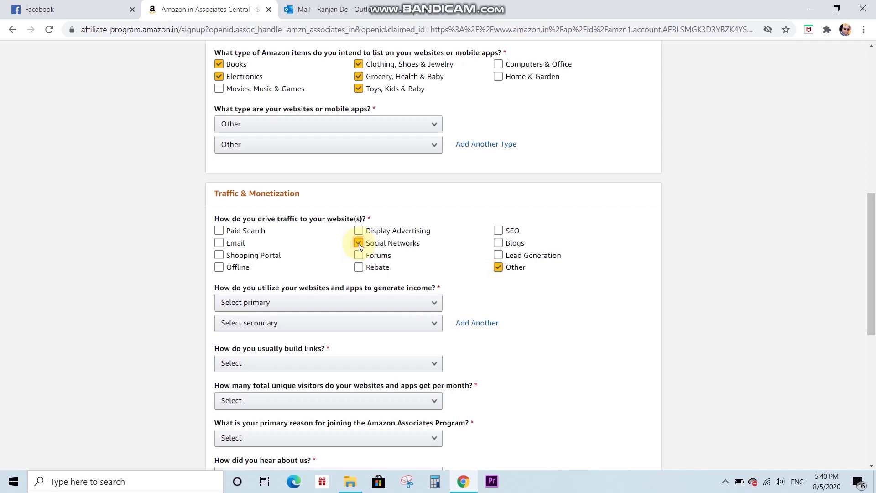
{"action": "left_click", "coordinate": [498, 267]}
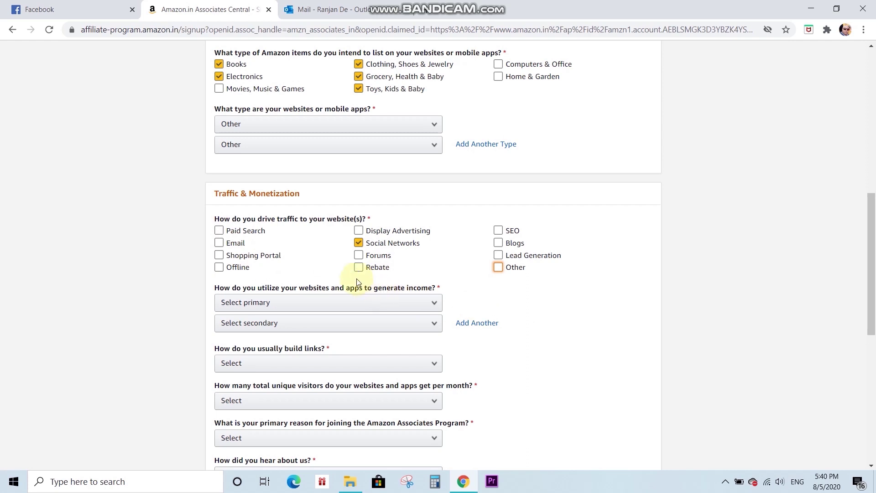
{"action": "left_click", "coordinate": [342, 303]}
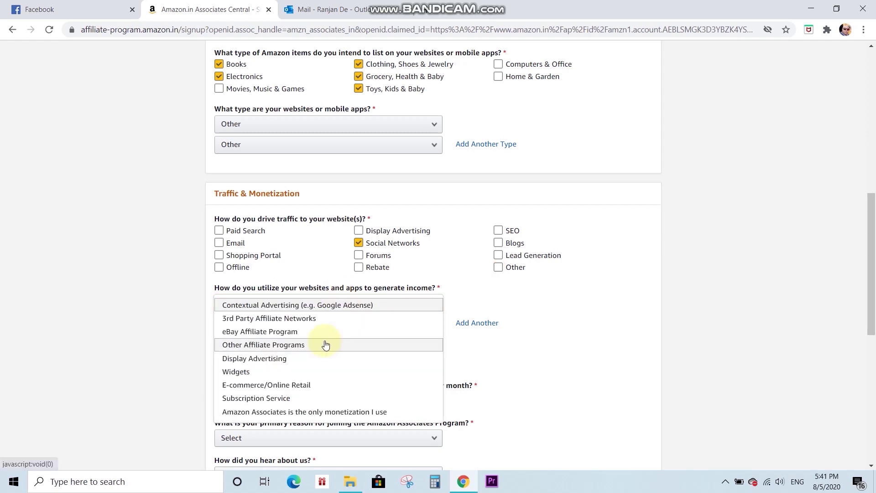
{"action": "left_click", "coordinate": [326, 345]}
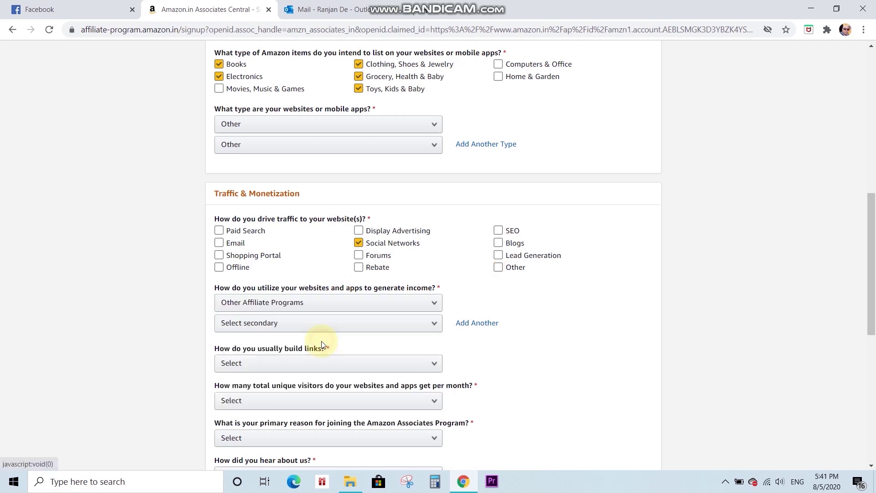
{"action": "left_click", "coordinate": [357, 324]}
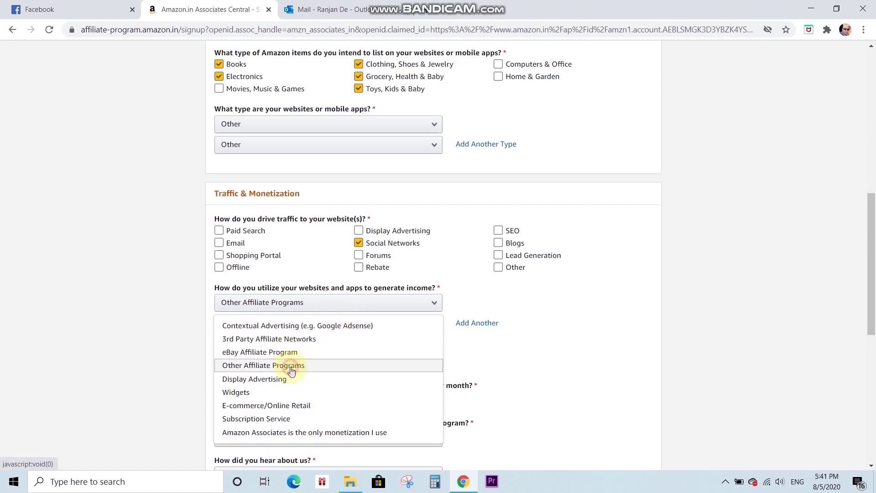
{"action": "left_click", "coordinate": [289, 365]}
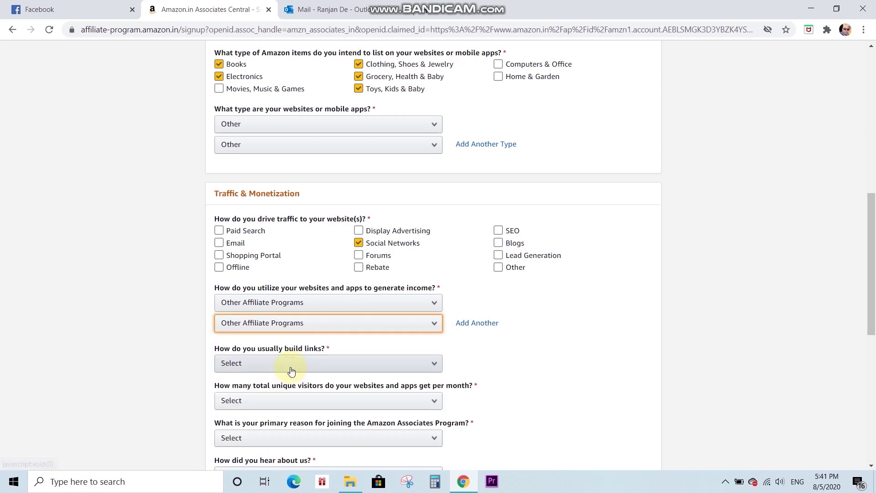
- Build links manually via text editor and set monthly visitors to From 501 to 5,000
{"action": "left_click", "coordinate": [321, 366]}
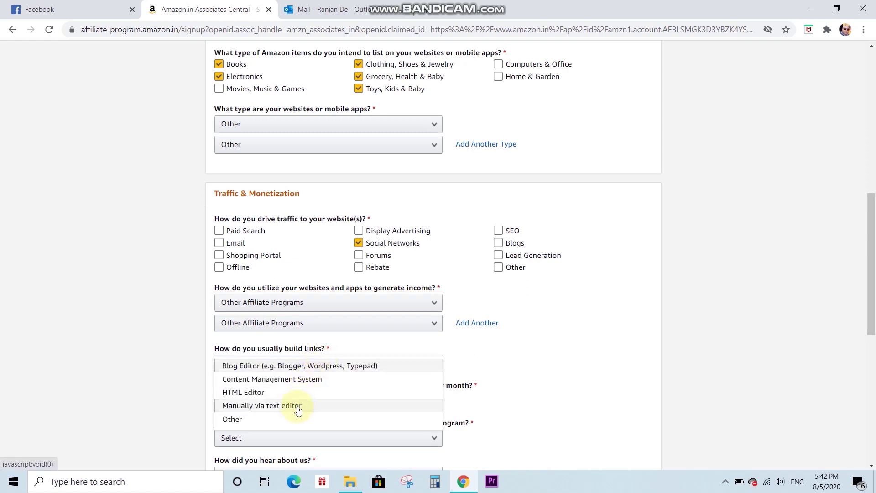
{"action": "left_click", "coordinate": [299, 410]}
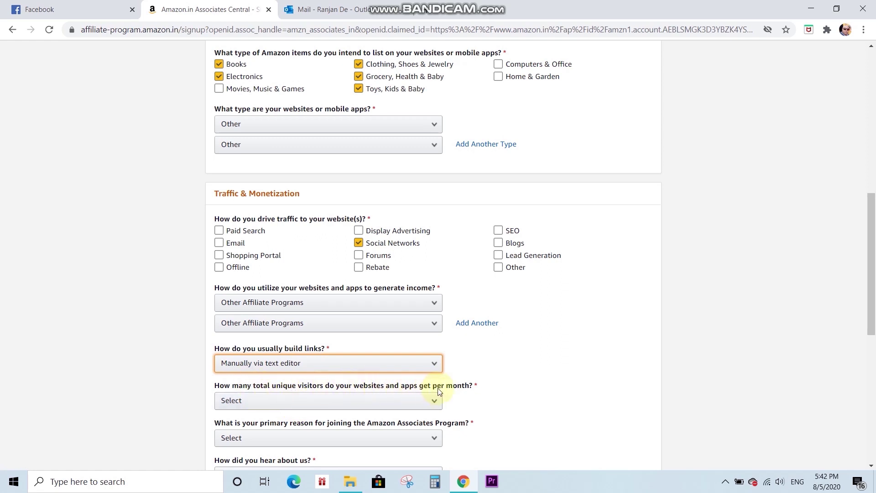
{"action": "left_click", "coordinate": [434, 399]}
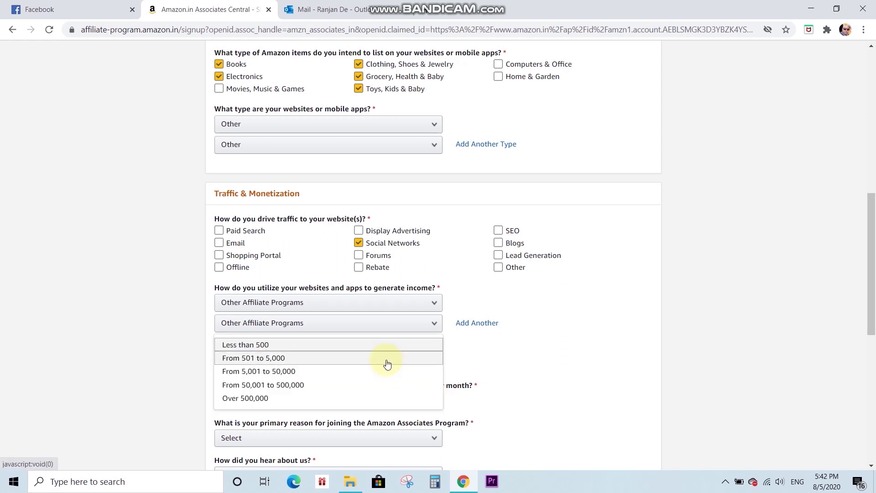
{"action": "left_click", "coordinate": [386, 362]}
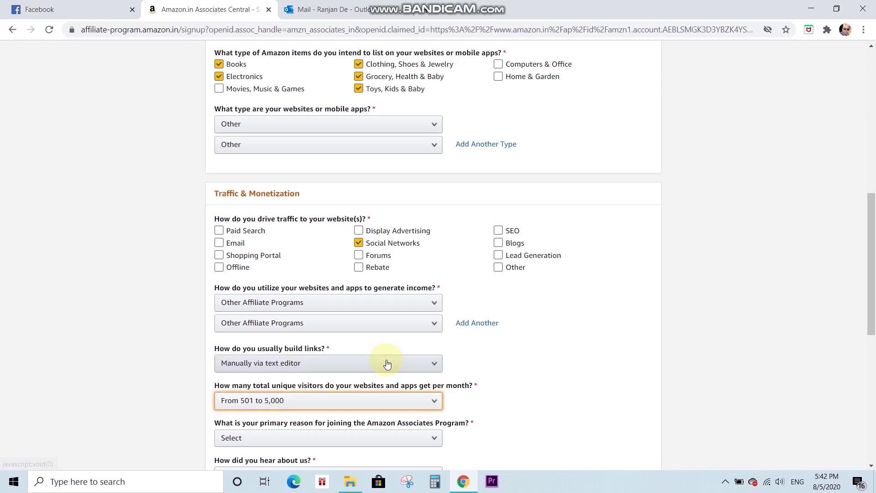
{"action": "left_click_drag", "start_coordinate": [874, 249], "coordinate": [874, 312]}
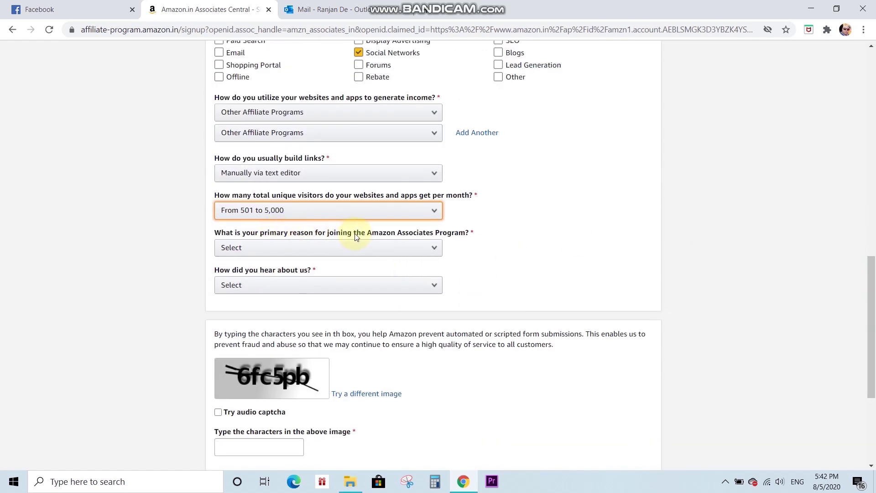
- Give Other as the joining reason and Word of Mouth as the referral source
{"action": "left_click", "coordinate": [436, 247]}
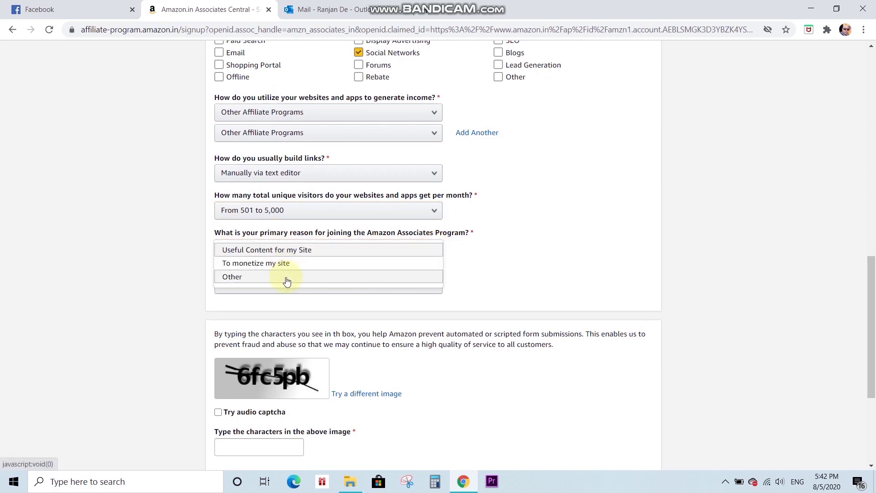
{"action": "left_click", "coordinate": [287, 279]}
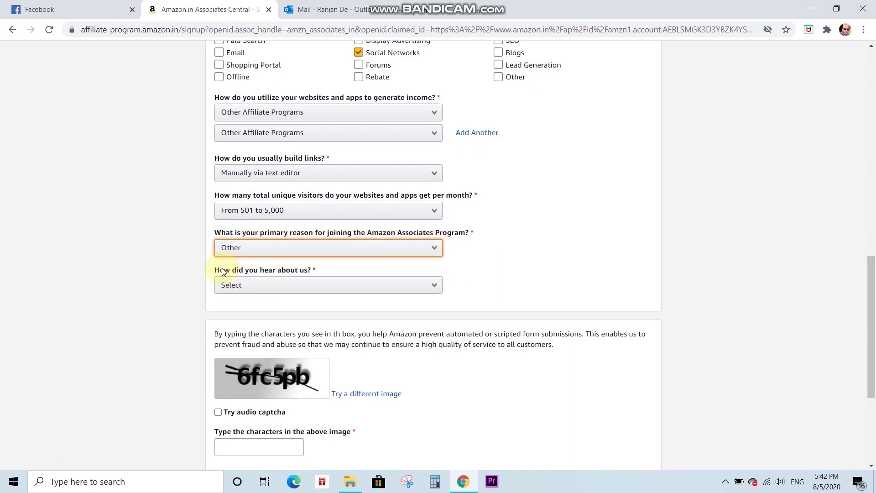
{"action": "left_click", "coordinate": [436, 286]}
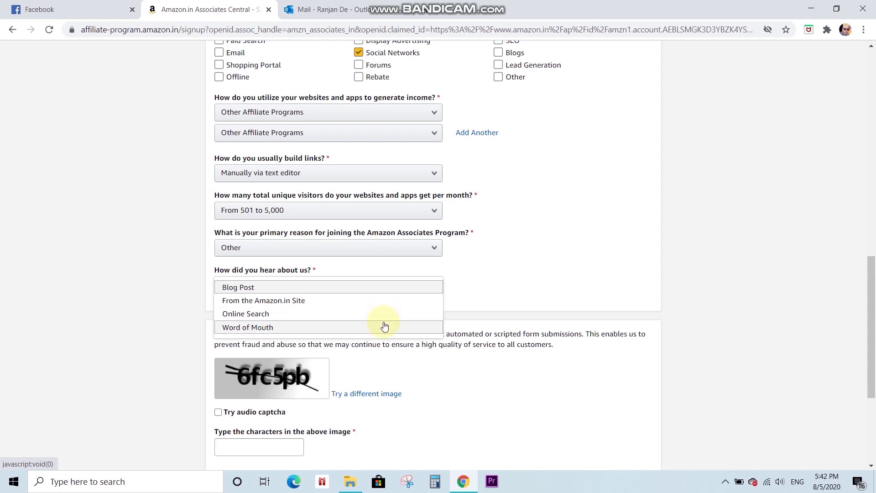
{"action": "left_click", "coordinate": [384, 327]}
{"action": "left_click_drag", "start_coordinate": [872, 296], "coordinate": [874, 336]}
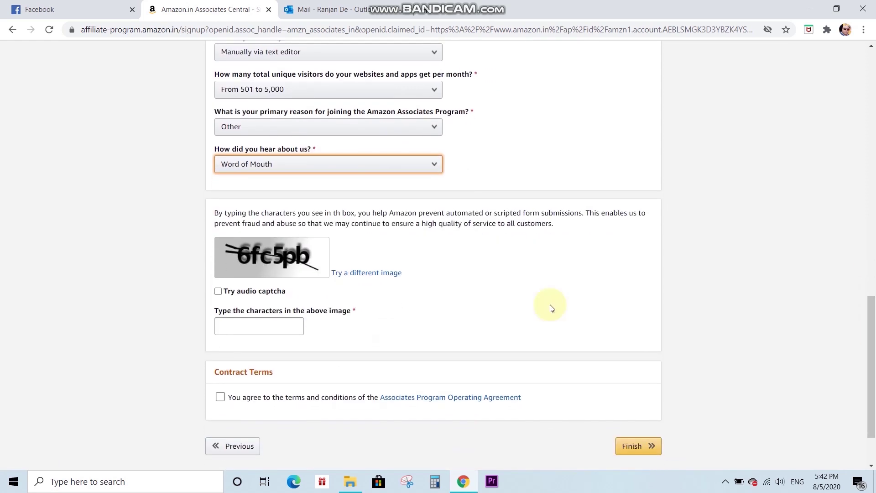
- Enter the captcha characters, accept the Operating Agreement and finish the sign-up
{"action": "left_click", "coordinate": [240, 323]}
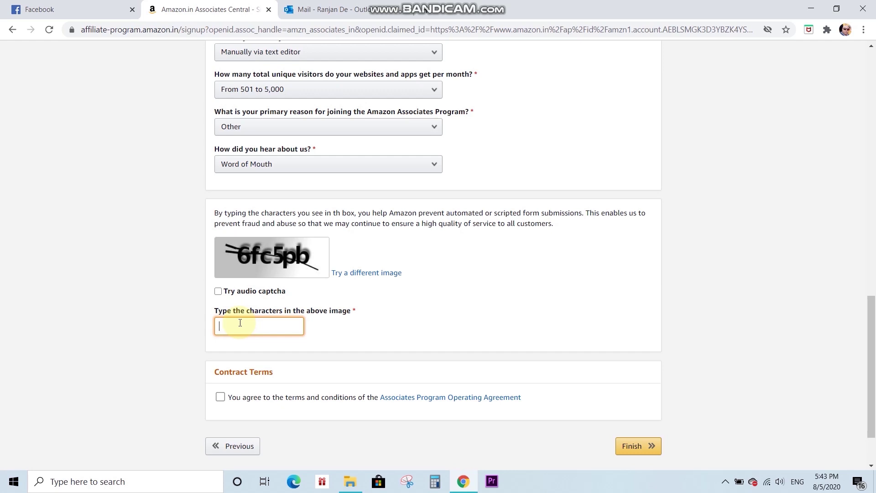
{"action": "type", "text": "6fc5pb"}
{"action": "left_click_drag", "start_coordinate": [217, 371], "coordinate": [275, 385]}
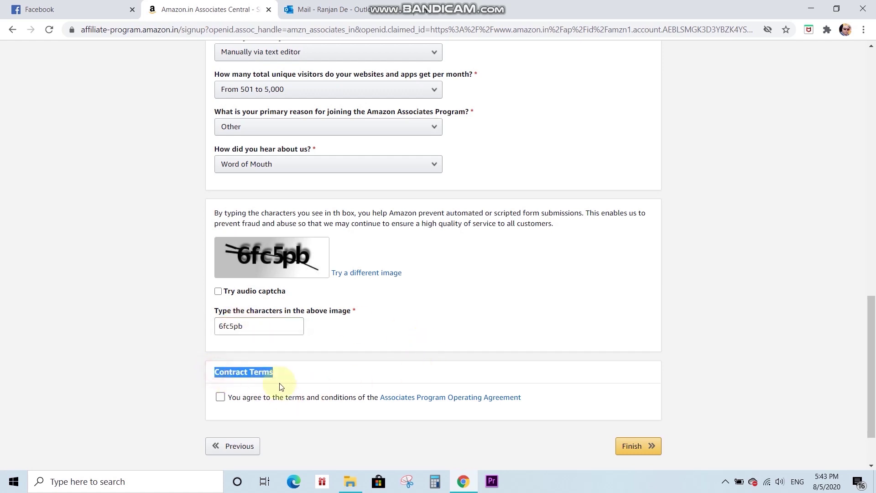
{"action": "left_click", "coordinate": [219, 397]}
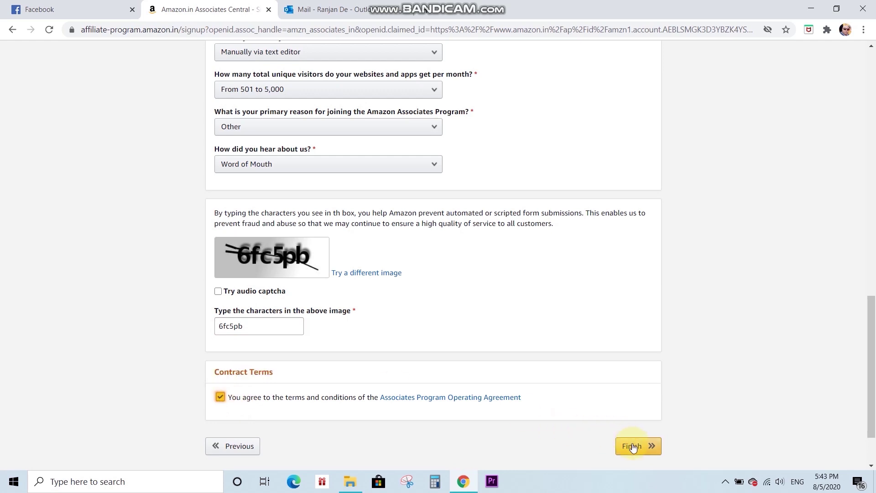
{"action": "left_click", "coordinate": [632, 446]}
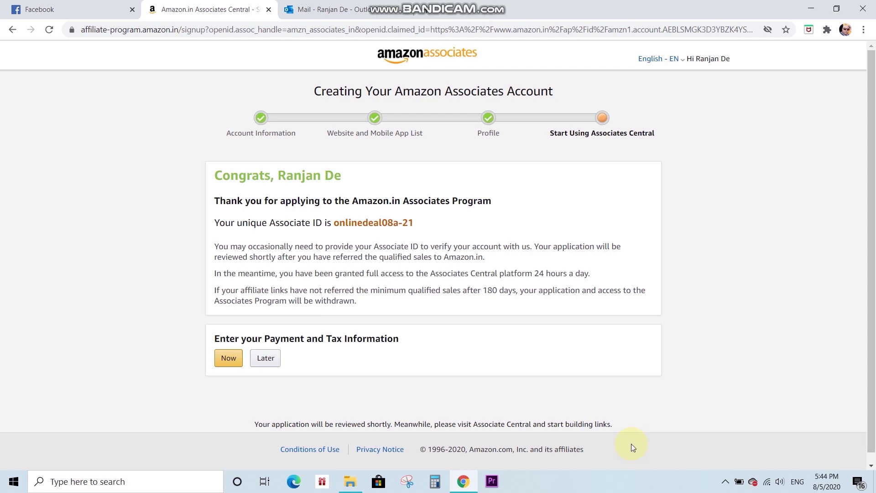
- Select the new Associate ID text on the congratulations page
{"action": "left_click", "coordinate": [334, 223]}
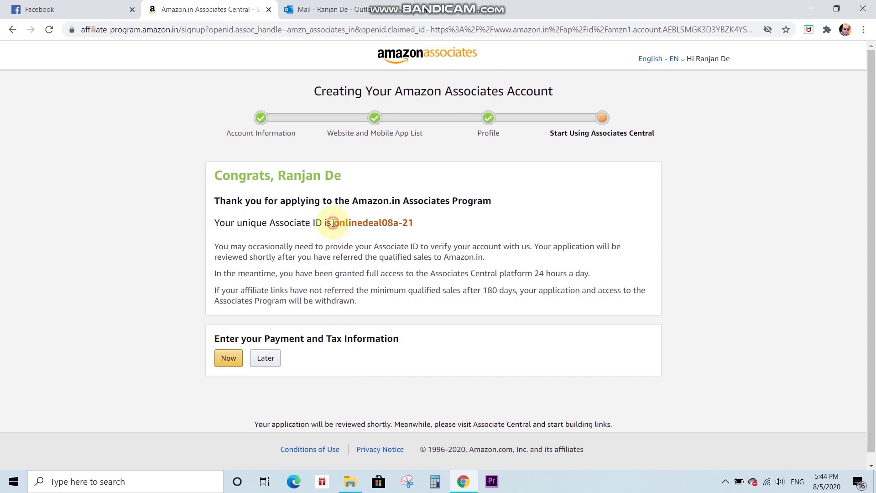
{"action": "left_click_drag", "start_coordinate": [333, 223], "coordinate": [420, 215]}
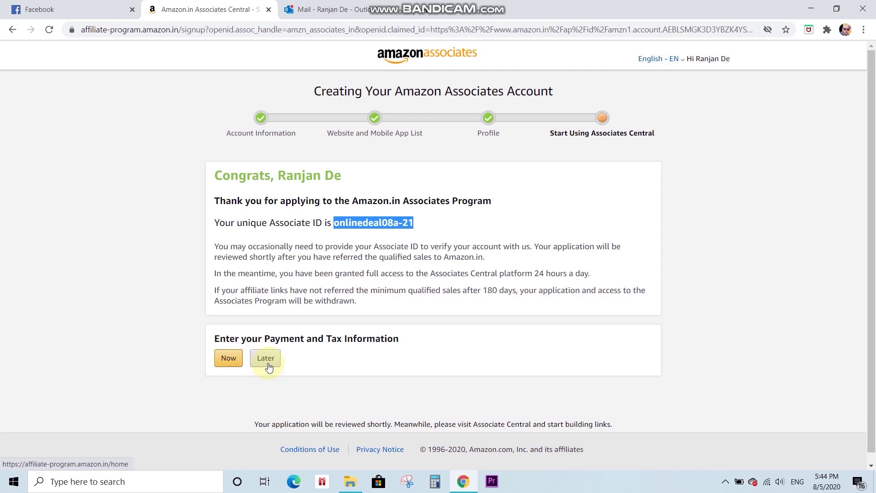
- Choose Later for payment and tax information to reach the Associates account page
{"action": "left_click", "coordinate": [269, 367]}
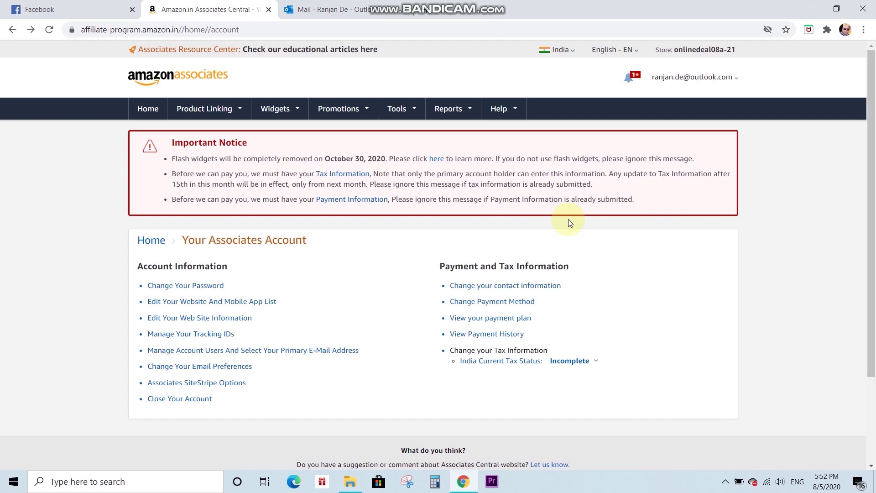
{"action": "left_click", "coordinate": [493, 322]}
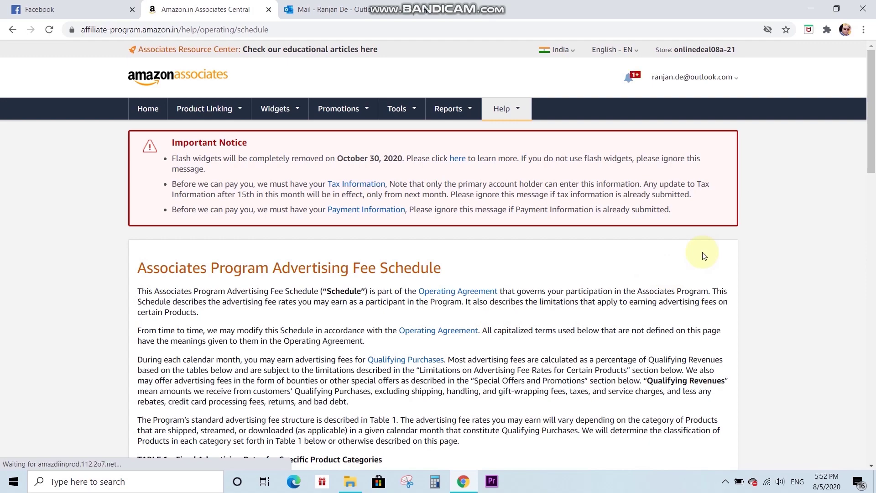
{"action": "left_click_drag", "start_coordinate": [871, 136], "coordinate": [871, 231]}
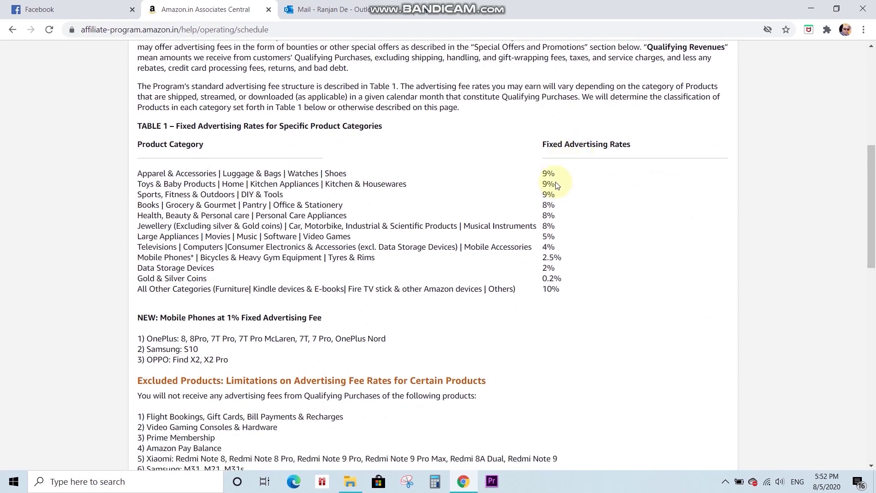
{"action": "left_click_drag", "start_coordinate": [549, 174], "coordinate": [581, 195]}
{"action": "left_click", "coordinate": [580, 195]}
{"action": "left_click_drag", "start_coordinate": [537, 172], "coordinate": [554, 174]}
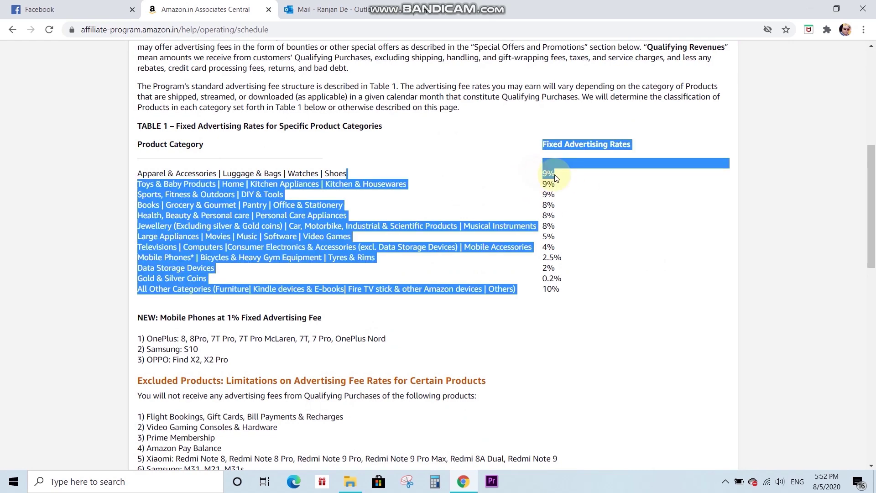
{"action": "left_click", "coordinate": [579, 209]}
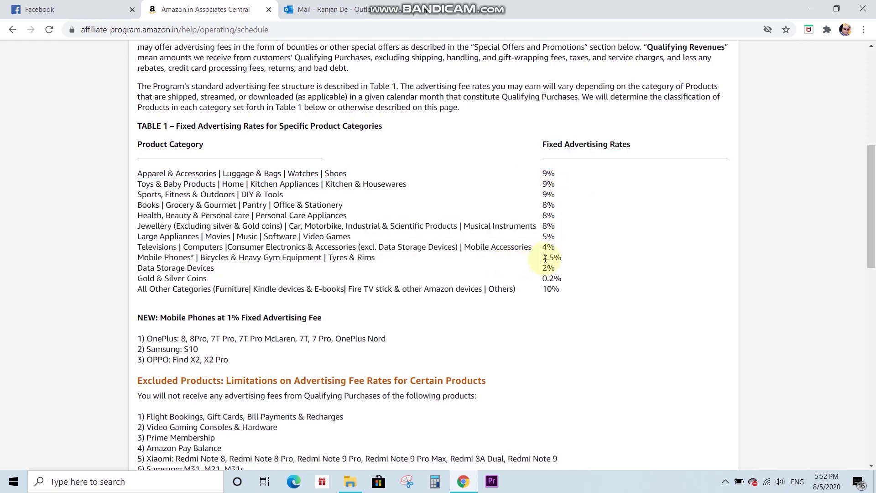
{"action": "left_click_drag", "start_coordinate": [543, 258], "coordinate": [560, 258]}
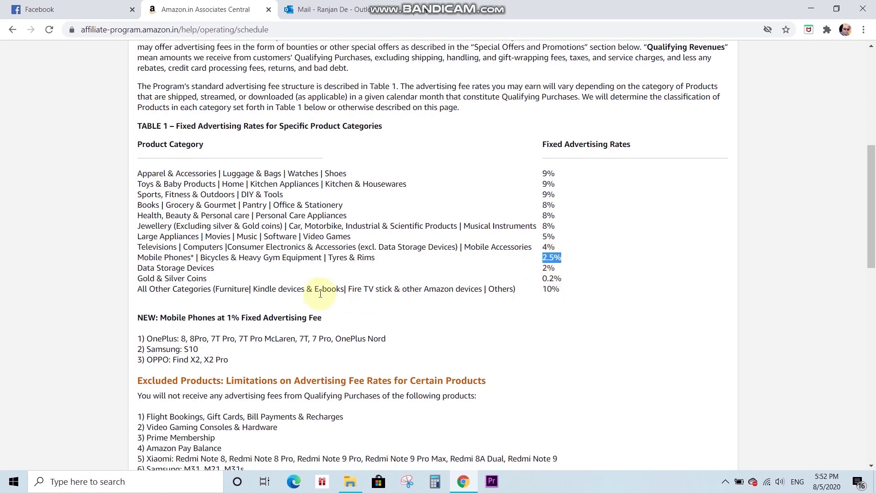
{"action": "left_click_drag", "start_coordinate": [560, 290], "coordinate": [553, 290]}
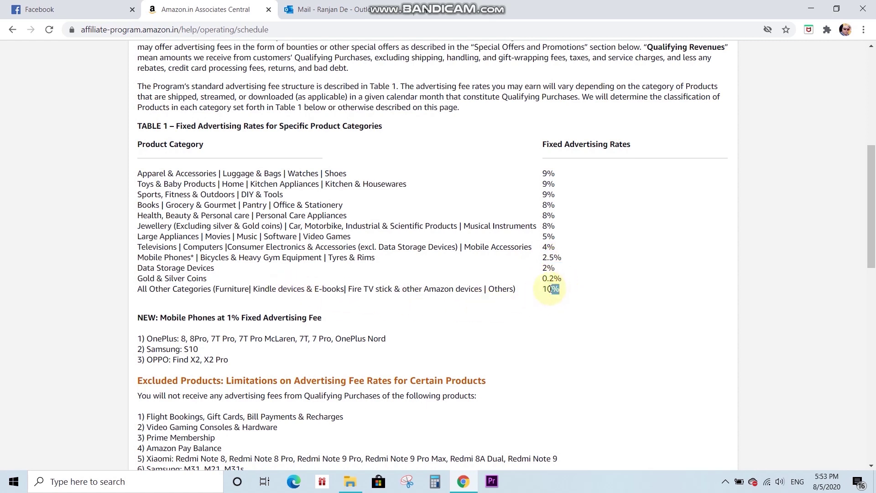
{"action": "left_click_drag", "start_coordinate": [551, 290], "coordinate": [544, 290]}
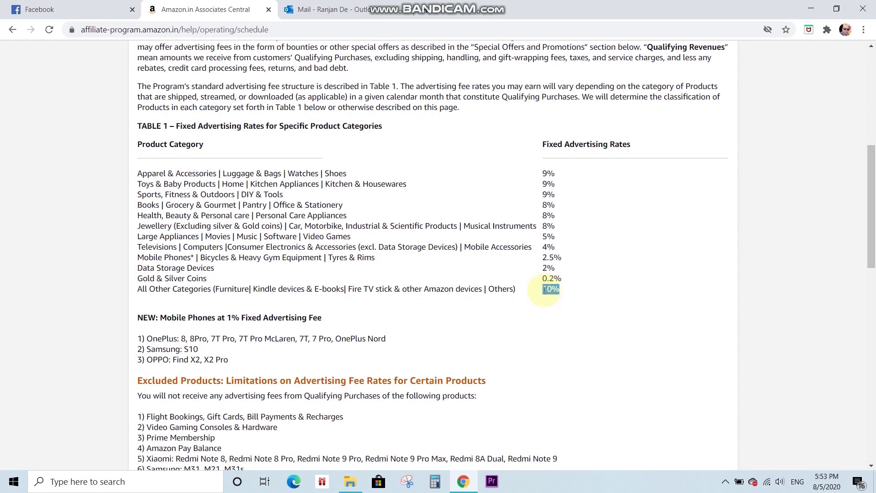
{"action": "left_click_drag", "start_coordinate": [544, 279], "coordinate": [565, 280]}
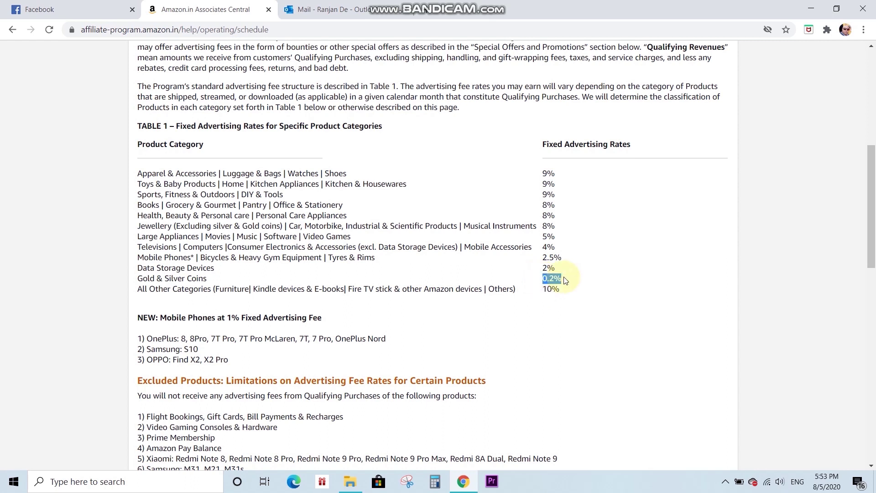
{"action": "left_click_drag", "start_coordinate": [871, 192], "coordinate": [874, 94]}
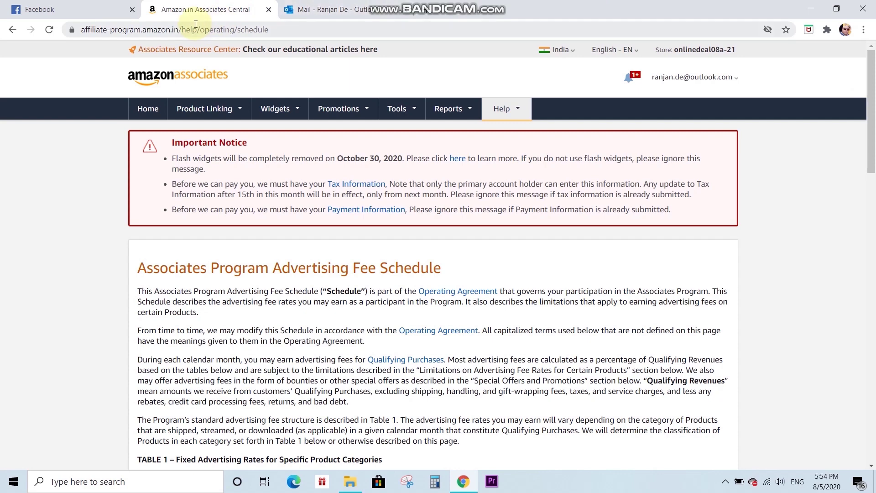
- Load amazon.in in a new Chrome tab
{"action": "left_click", "coordinate": [424, 13]}
{"action": "type", "text": "amazon"}
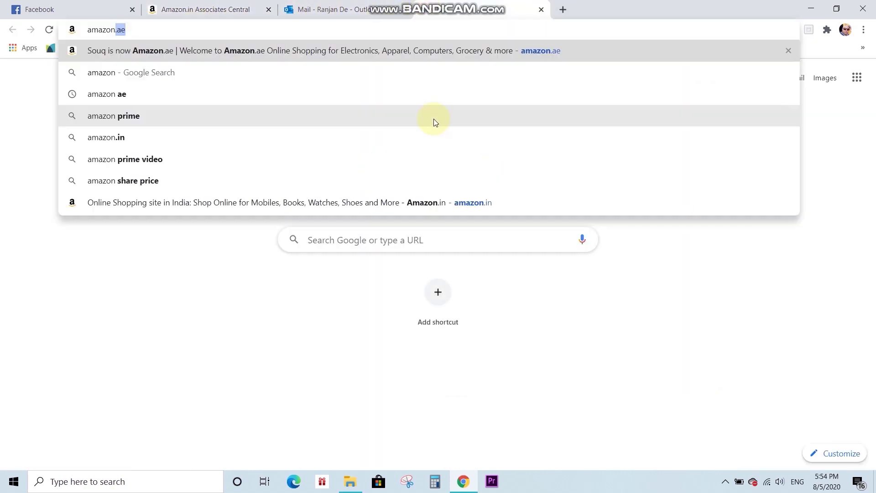
{"action": "type", "text": "."}
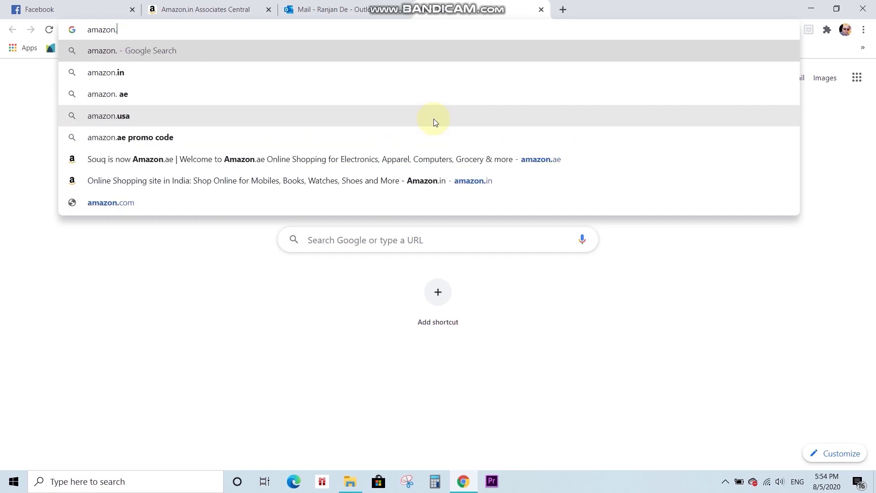
{"action": "type", "text": "in"}
{"action": "key", "text": "Return"}
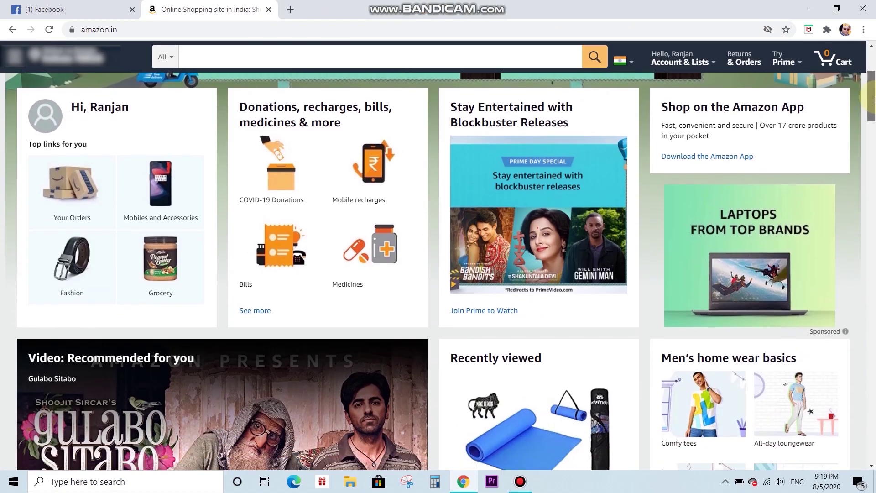
- Scroll to Best Sellers in Clothing & Accessories and open the purple GoSriKi Anarkali kurta
{"action": "left_click_drag", "start_coordinate": [872, 100], "coordinate": [872, 160]}
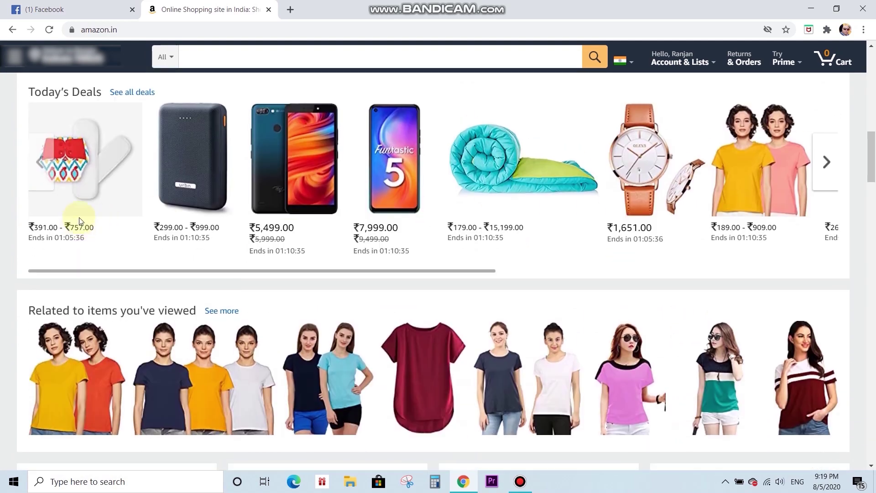
{"action": "left_click_drag", "start_coordinate": [873, 146], "coordinate": [873, 212]}
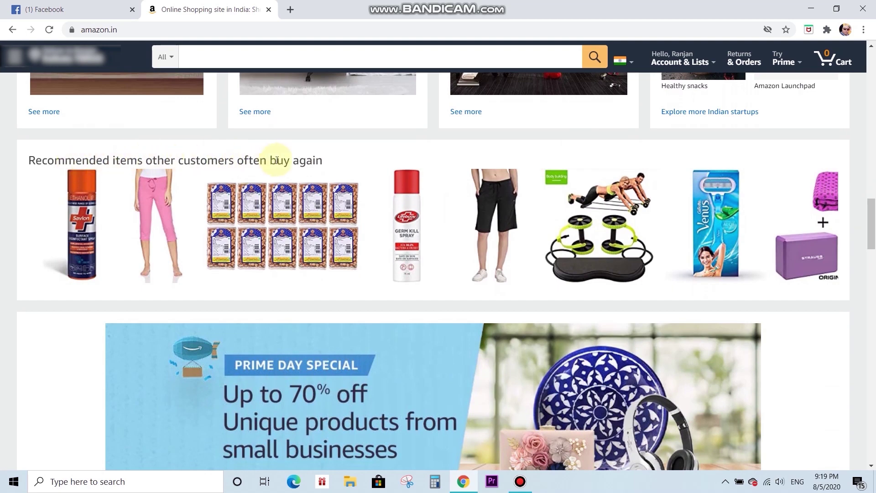
{"action": "left_click_drag", "start_coordinate": [873, 201], "coordinate": [873, 263]}
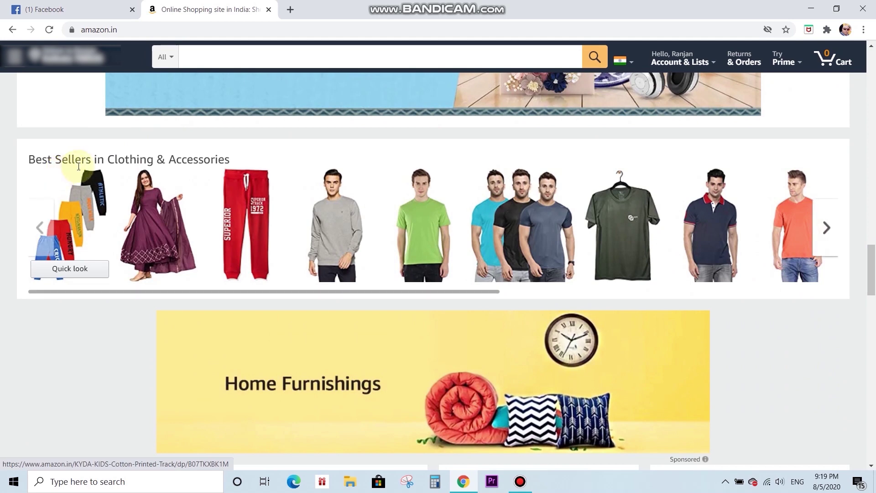
{"action": "left_click_drag", "start_coordinate": [871, 253], "coordinate": [873, 312]}
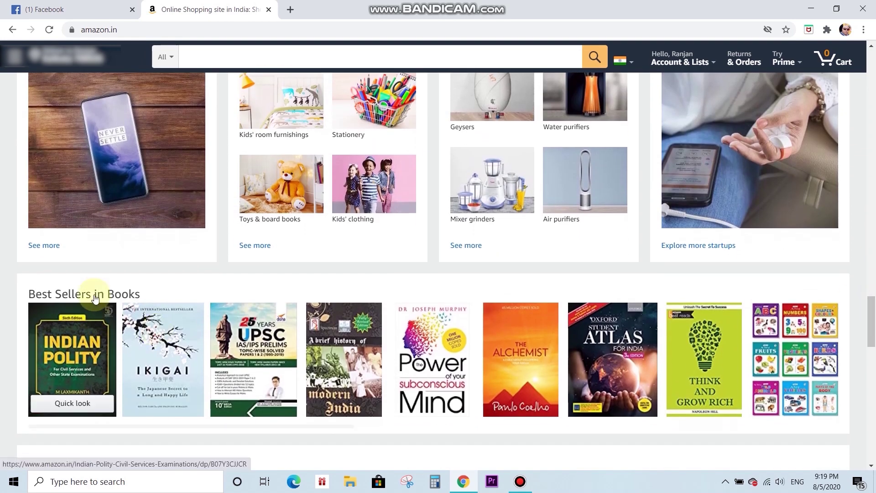
{"action": "left_click_drag", "start_coordinate": [868, 319], "coordinate": [869, 265]}
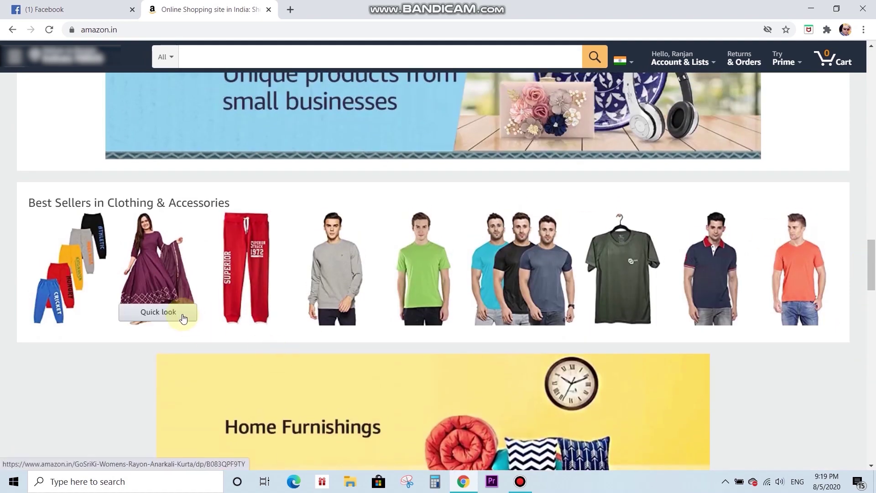
{"action": "left_click", "coordinate": [152, 289]}
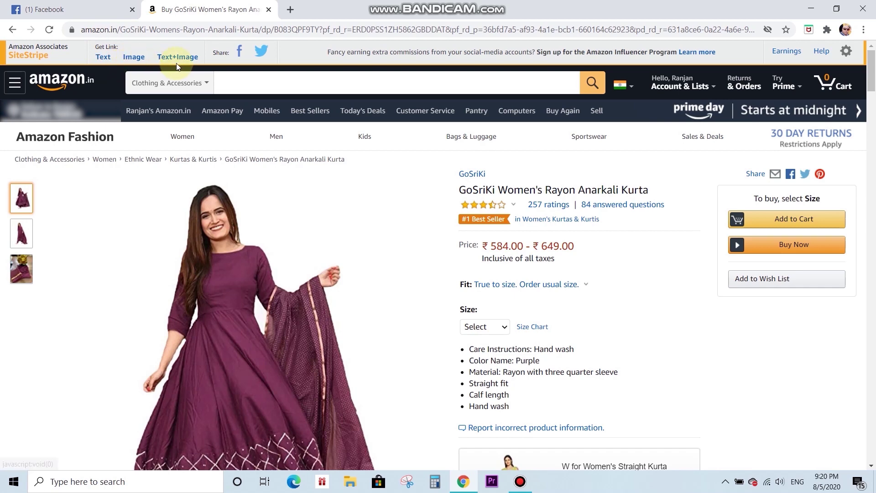
- Get the SiteStripe short text link for the kurta and switch to the Facebook tab
{"action": "left_click", "coordinate": [103, 57]}
{"action": "key", "text": "ctrl+c"}
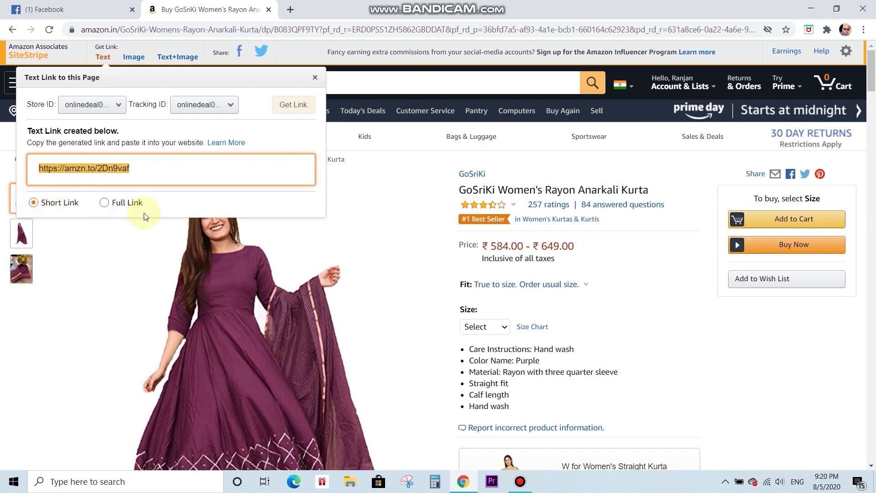
{"action": "left_click", "coordinate": [45, 7]}
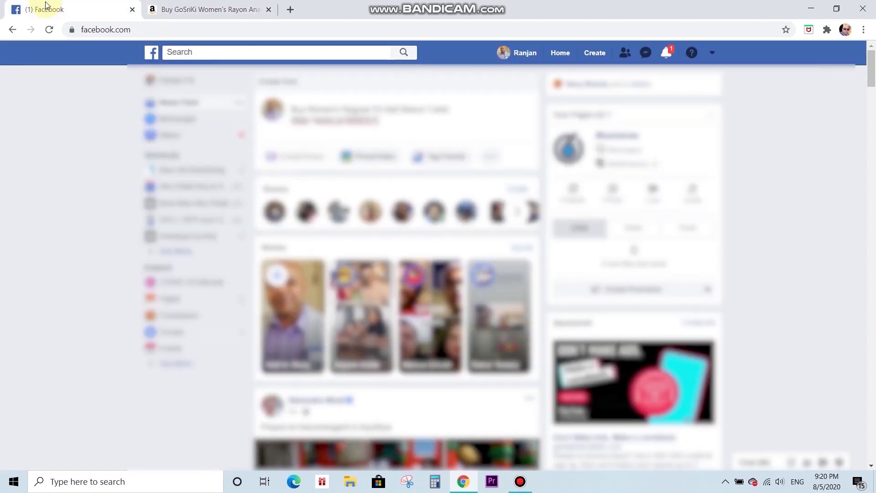
- Post the amzn.to kurta link with the caption 'Let your next kurta be an Anarkali Kurta'
{"action": "left_click", "coordinate": [331, 104]}
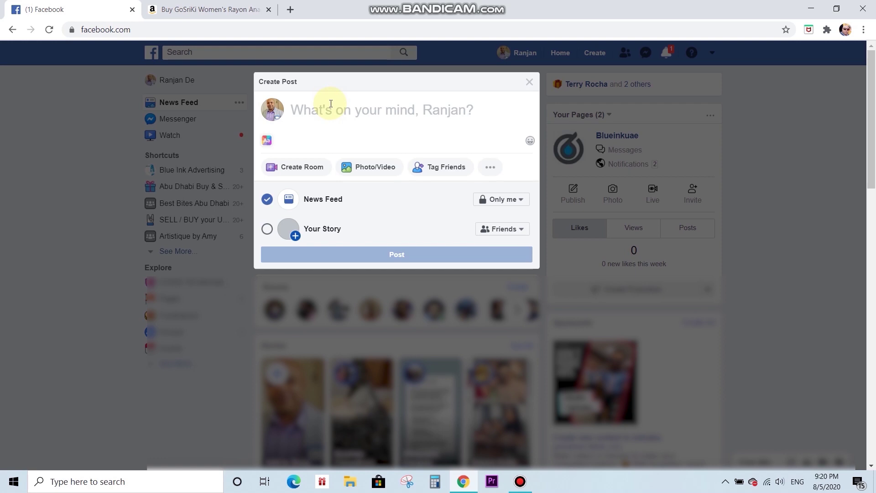
{"action": "key", "text": "ctrl+v"}
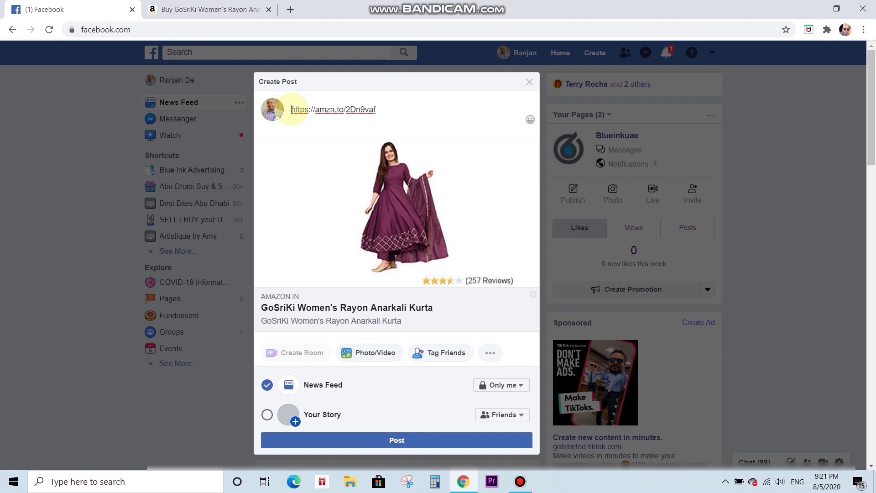
{"action": "type", "text": "Anarkali "}
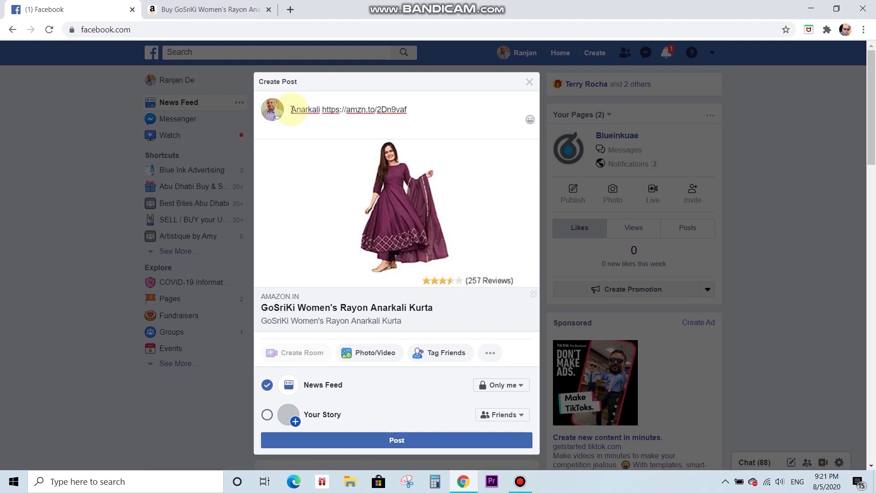
{"action": "type", "text": "Kurta"}
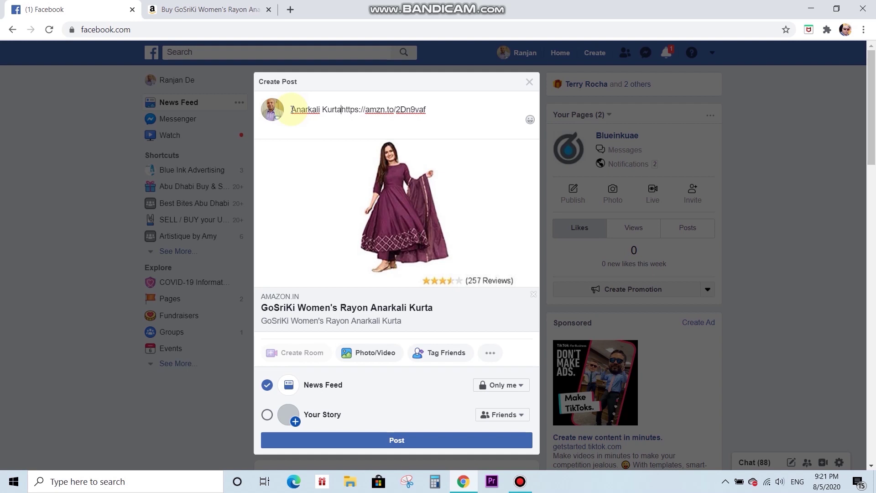
{"action": "left_click", "coordinate": [292, 110]}
{"action": "type", "text": "Let you"}
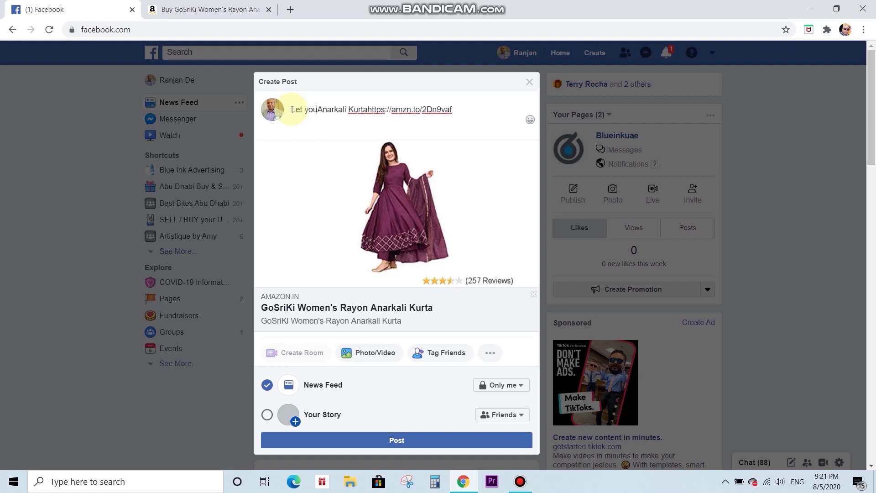
{"action": "key", "text": "BackSpace"}
{"action": "type", "text": "r next "}
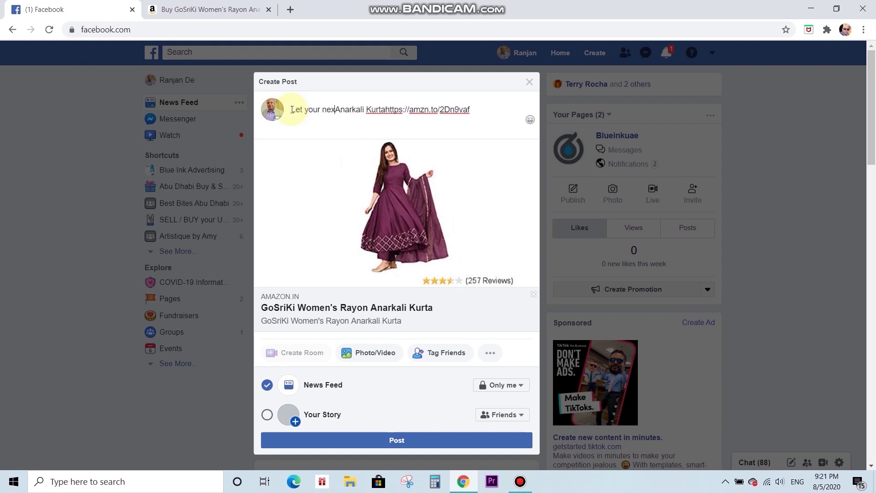
{"action": "type", "text": "kurta ba"}
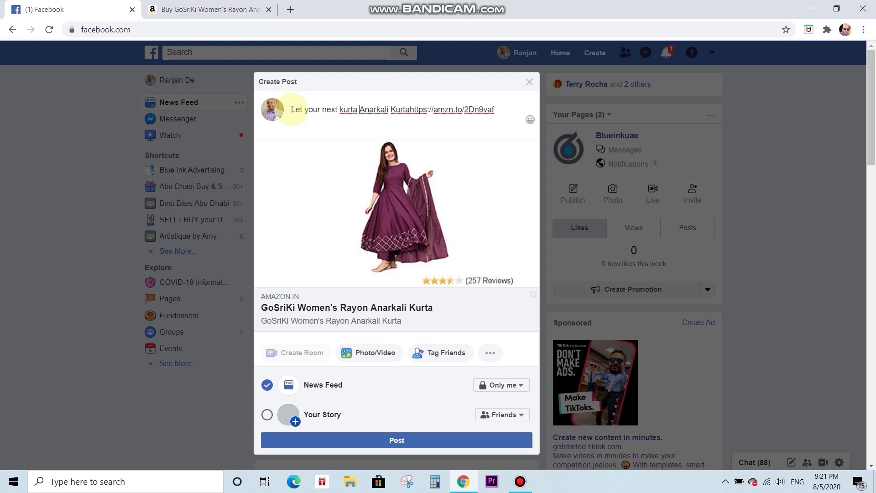
{"action": "key", "text": "BackSpace"}
{"action": "type", "text": "e an"}
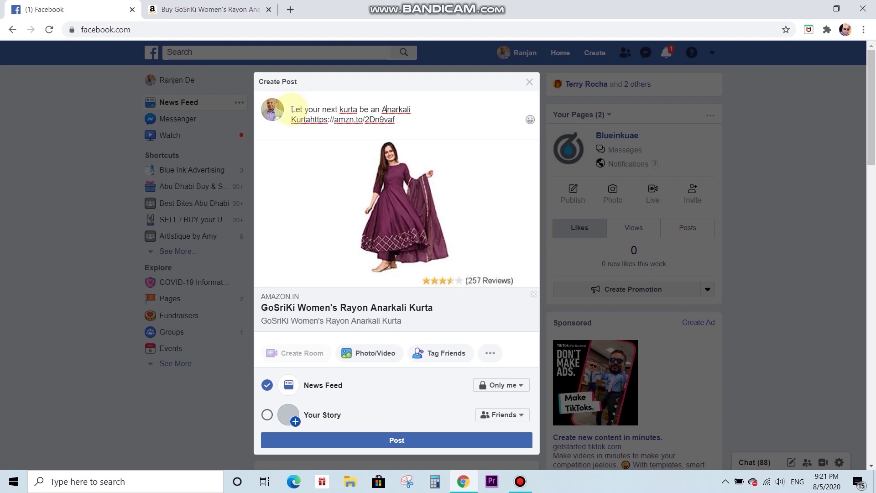
{"action": "key", "text": "Return"}
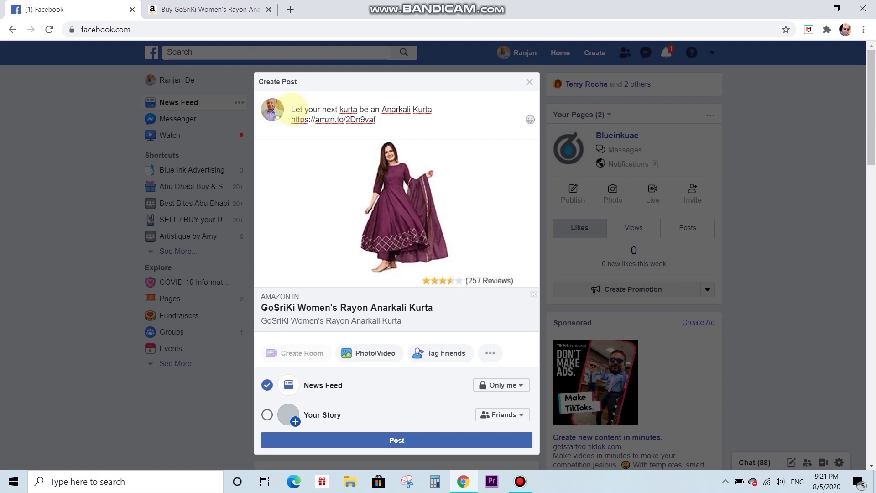
{"action": "left_click", "coordinate": [392, 440]}
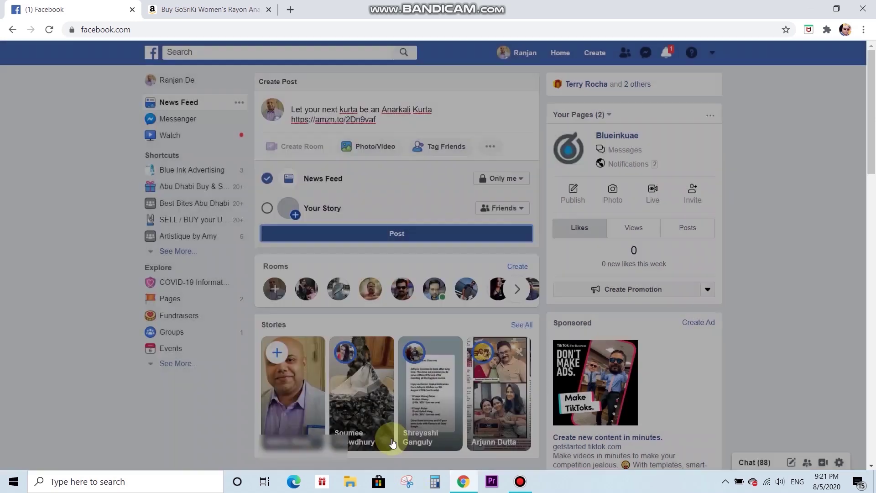
- Scroll to the published kurta post, select its caption, then deselect it
{"action": "left_click", "coordinate": [870, 182]}
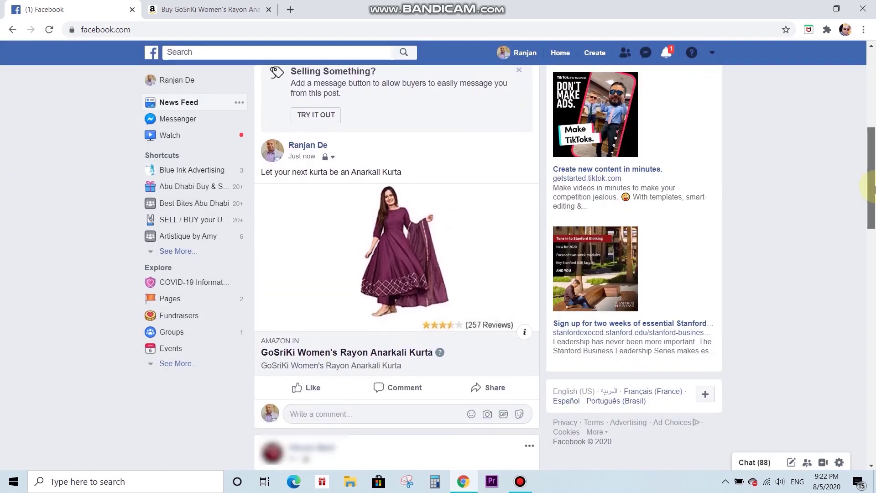
{"action": "scroll", "coordinate": [874, 191], "scroll_direction": "down", "scroll_amount": 1}
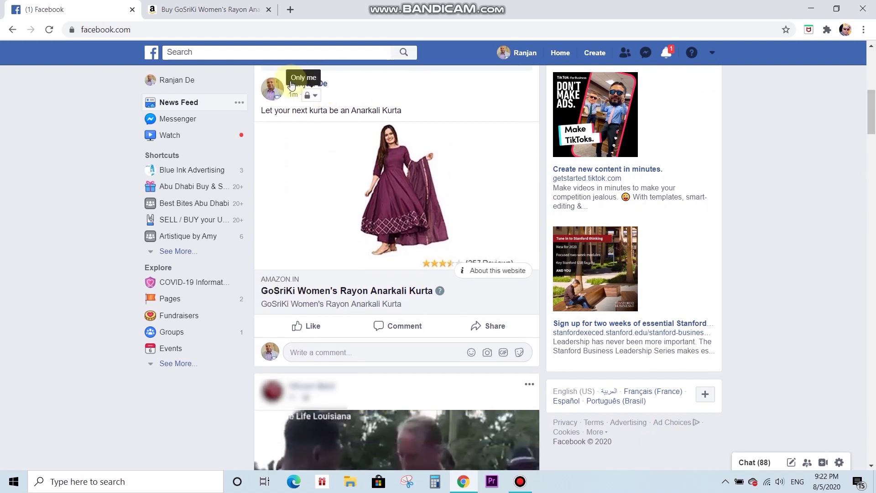
{"action": "left_click_drag", "start_coordinate": [267, 111], "coordinate": [434, 114]}
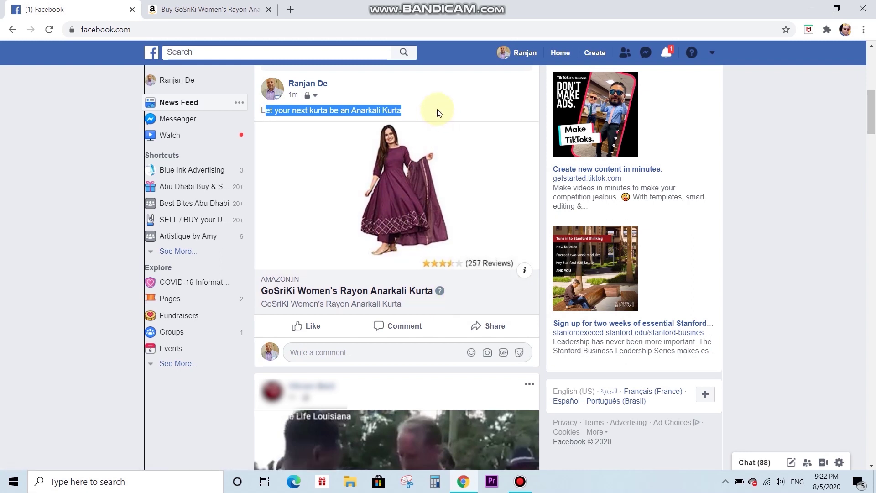
{"action": "right_click", "coordinate": [437, 110]}
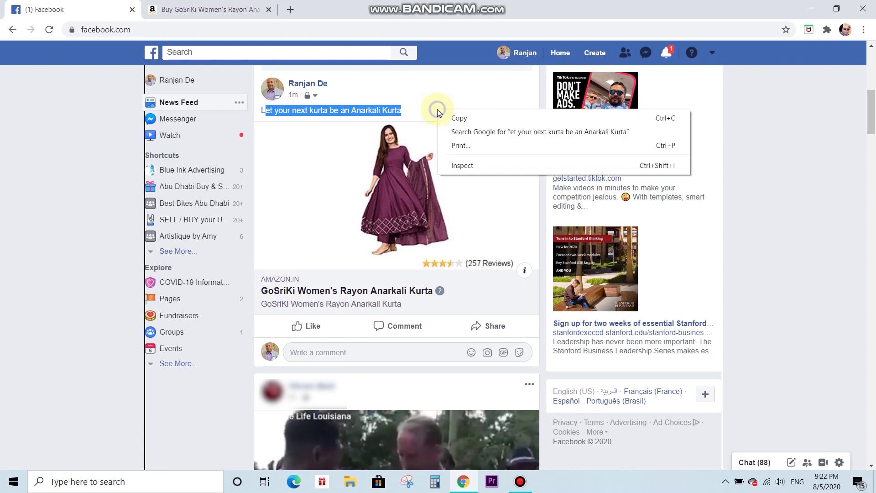
{"action": "left_click", "coordinate": [401, 107]}
{"action": "left_click", "coordinate": [409, 106]}
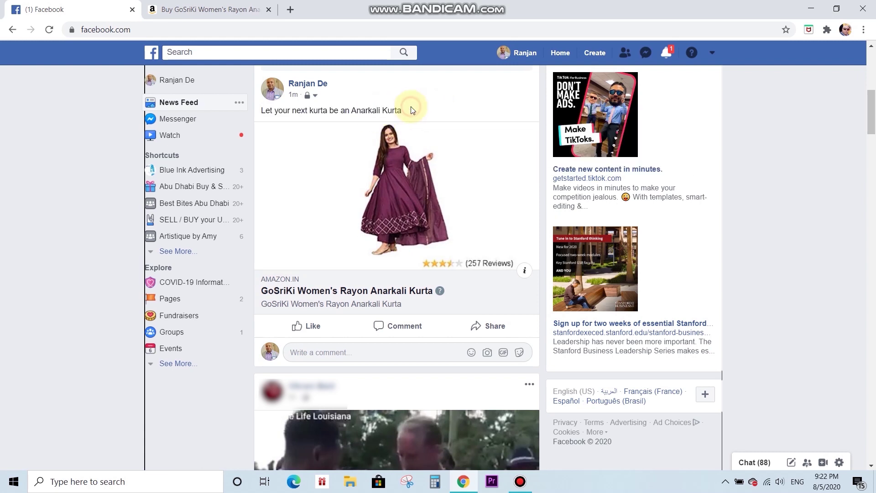